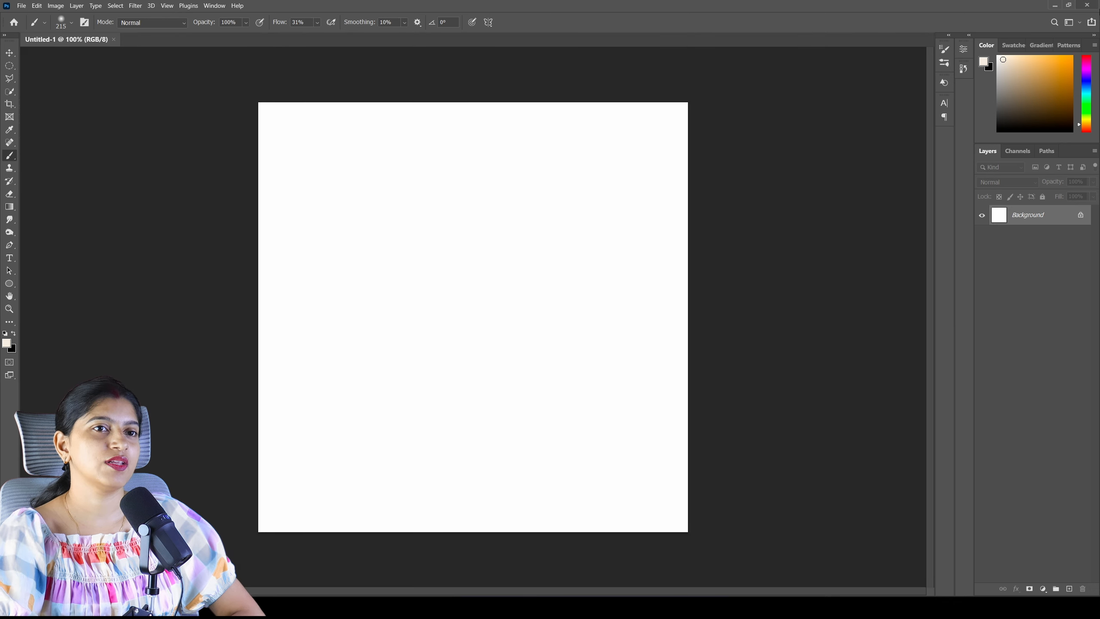
Step: Add a new layer and draw a circle about 480 px in diameter near the canvas centre with the Ellipse tool
{"action": "left_click", "coordinate": [1070, 589]}
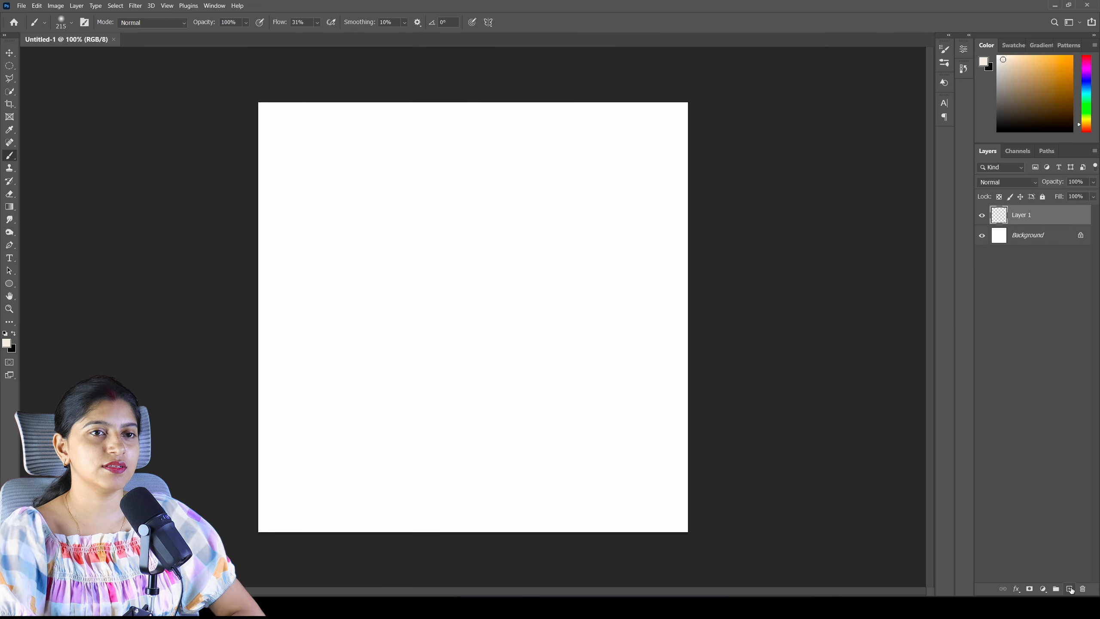
{"action": "left_click", "coordinate": [7, 286]}
{"action": "left_click", "coordinate": [63, 299]}
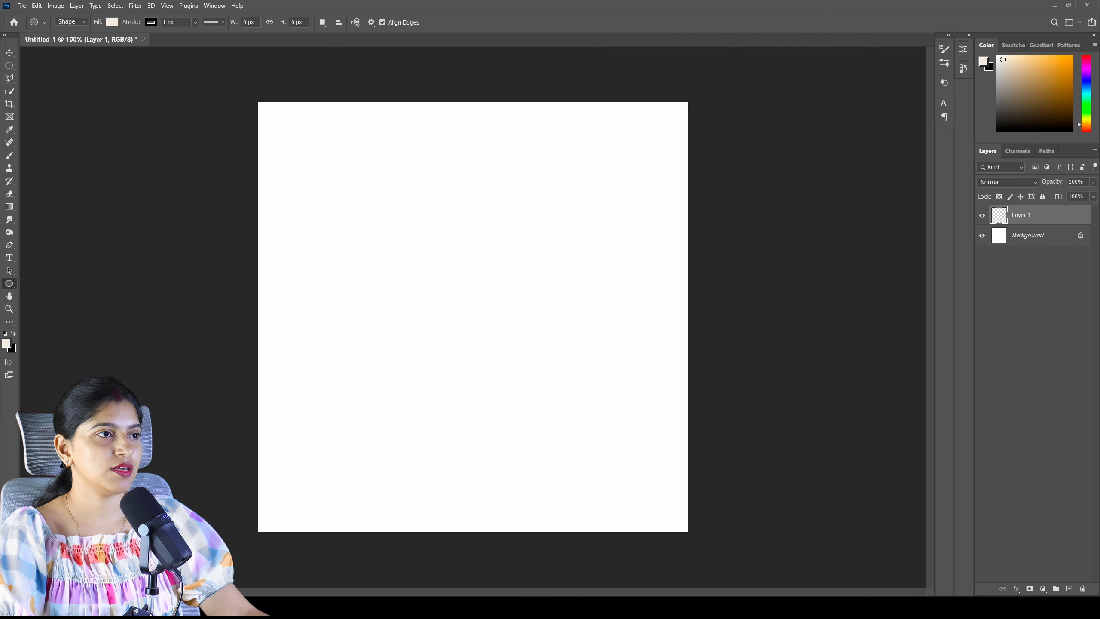
{"action": "left_click_drag", "start_coordinate": [380, 217], "coordinate": [585, 468]}
Step: Set the circle's fill to the solid colour eeb50c
{"action": "left_click", "coordinate": [851, 157]}
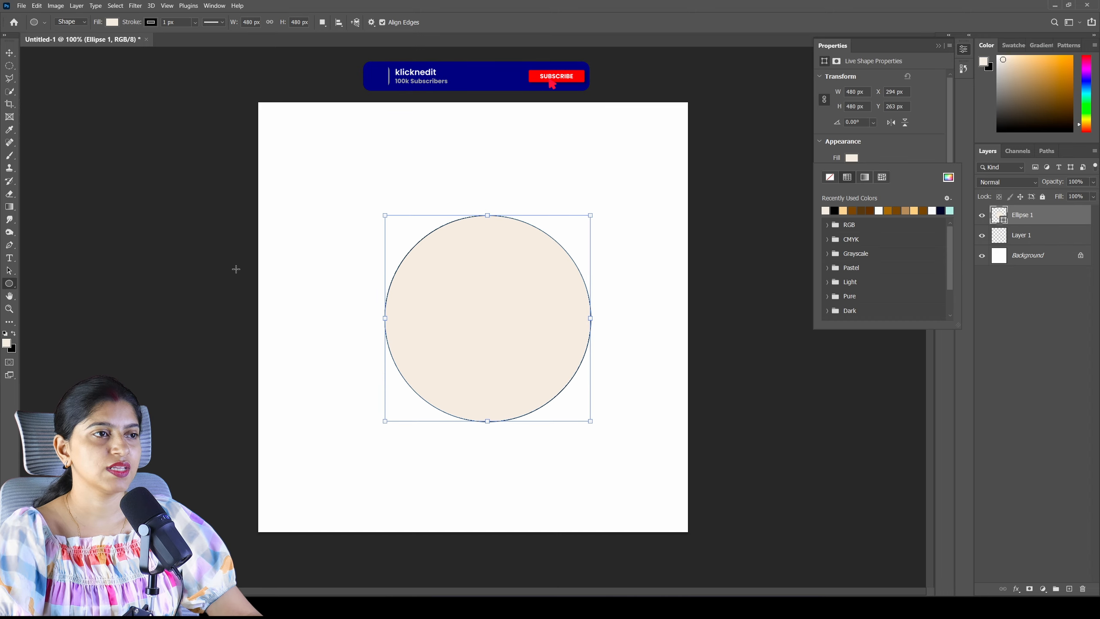
{"action": "left_click", "coordinate": [948, 178]}
{"action": "type", "text": "eeb50c"}
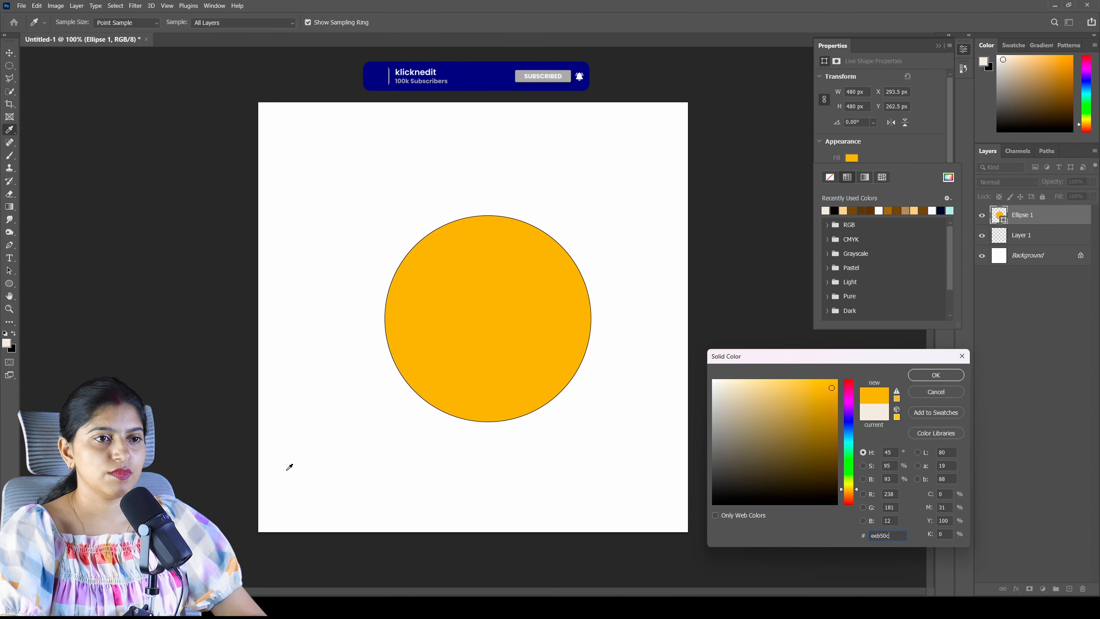
{"action": "left_click", "coordinate": [936, 375]}
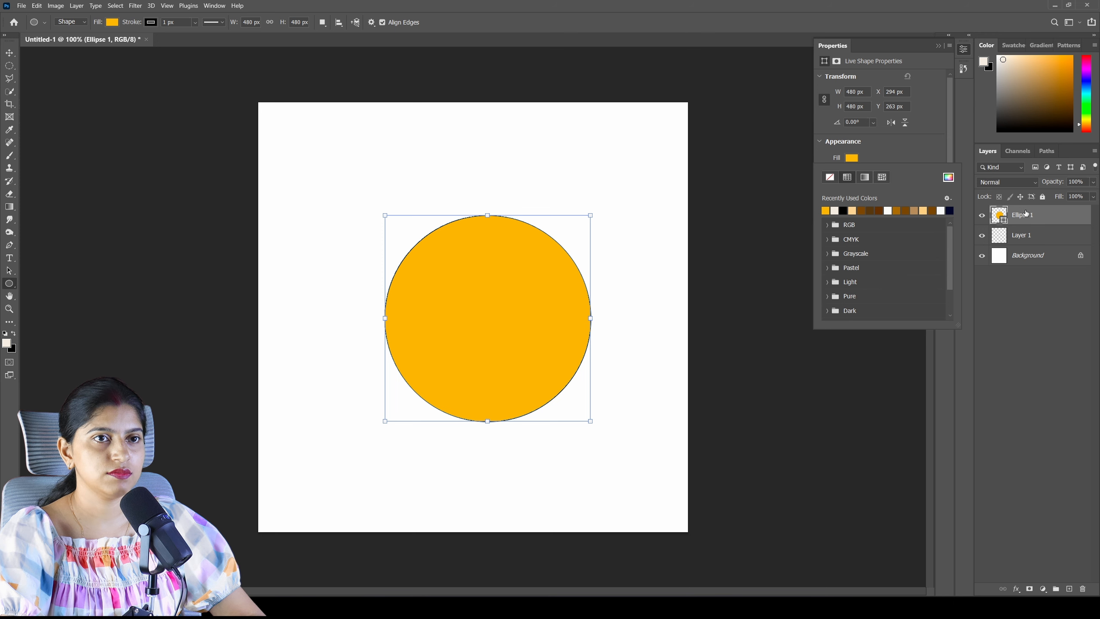
{"action": "left_click", "coordinate": [1038, 221]}
{"action": "left_click", "coordinate": [963, 49]}
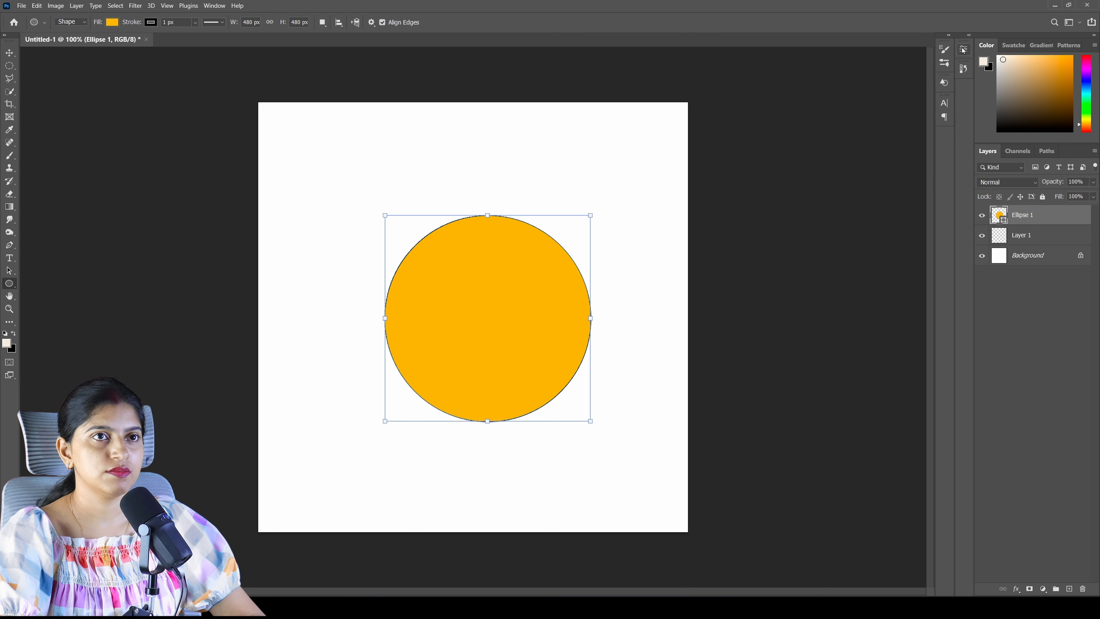
Step: Add two new layers above the circle, naming the lower one "dark" and the upper one "light"
{"action": "left_click", "coordinate": [1068, 588]}
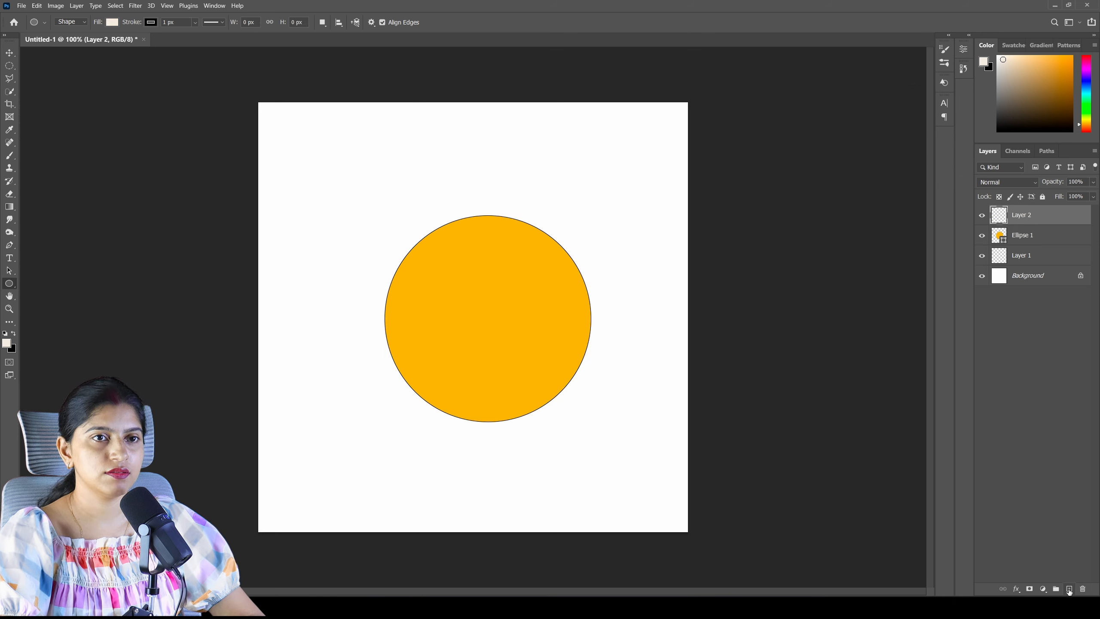
{"action": "double_click", "coordinate": [1029, 216]}
{"action": "type", "text": "dar"}
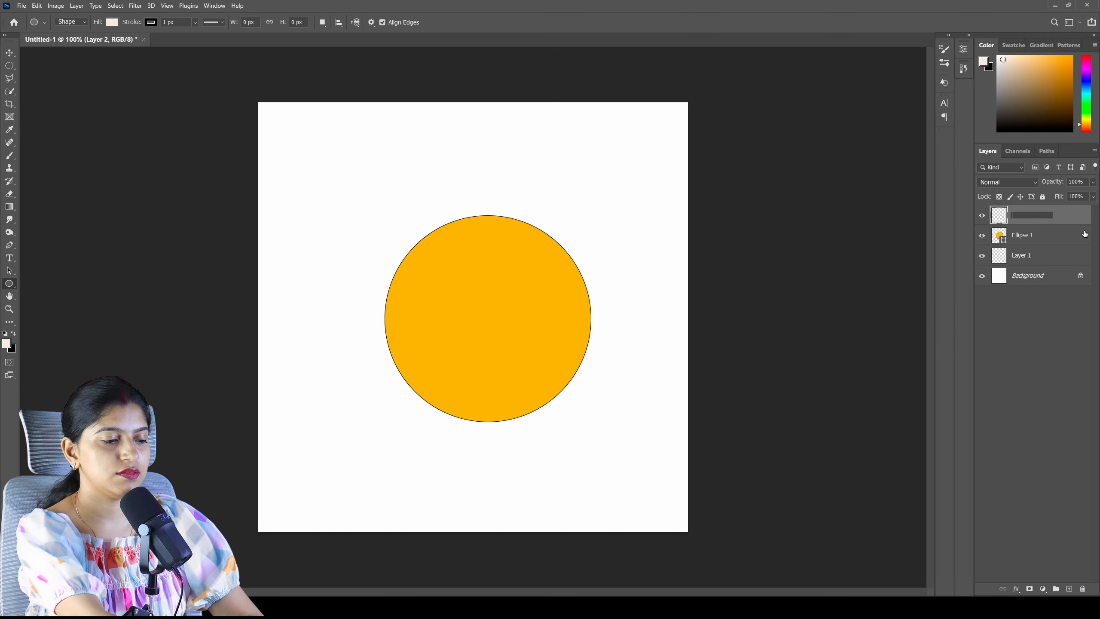
{"action": "type", "text": "k"}
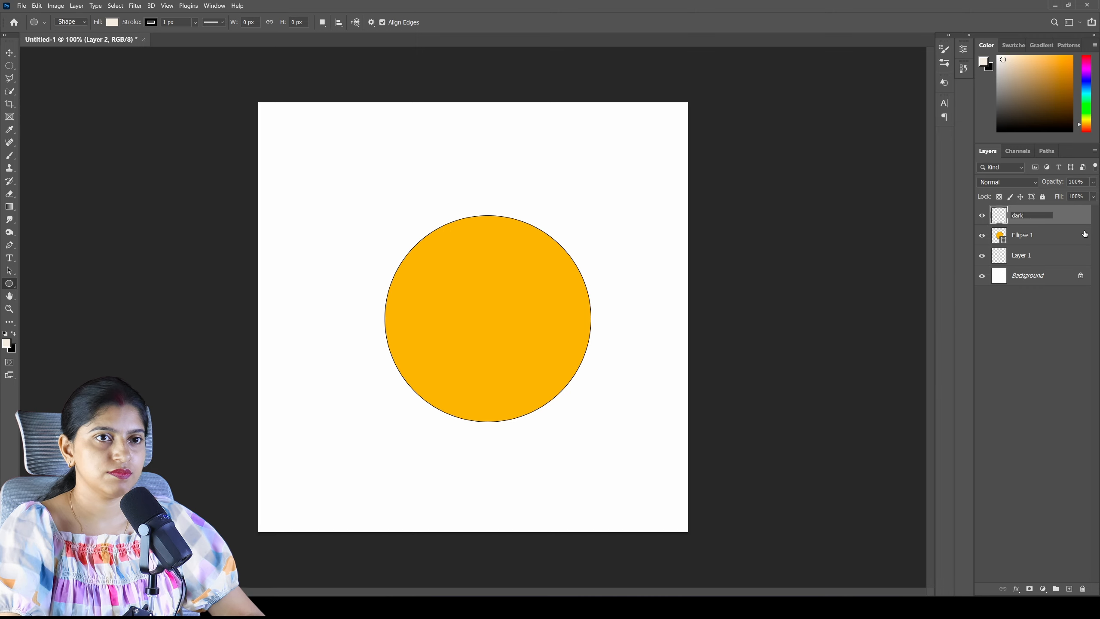
{"action": "left_click", "coordinate": [1069, 577]}
{"action": "left_click", "coordinate": [1069, 588]}
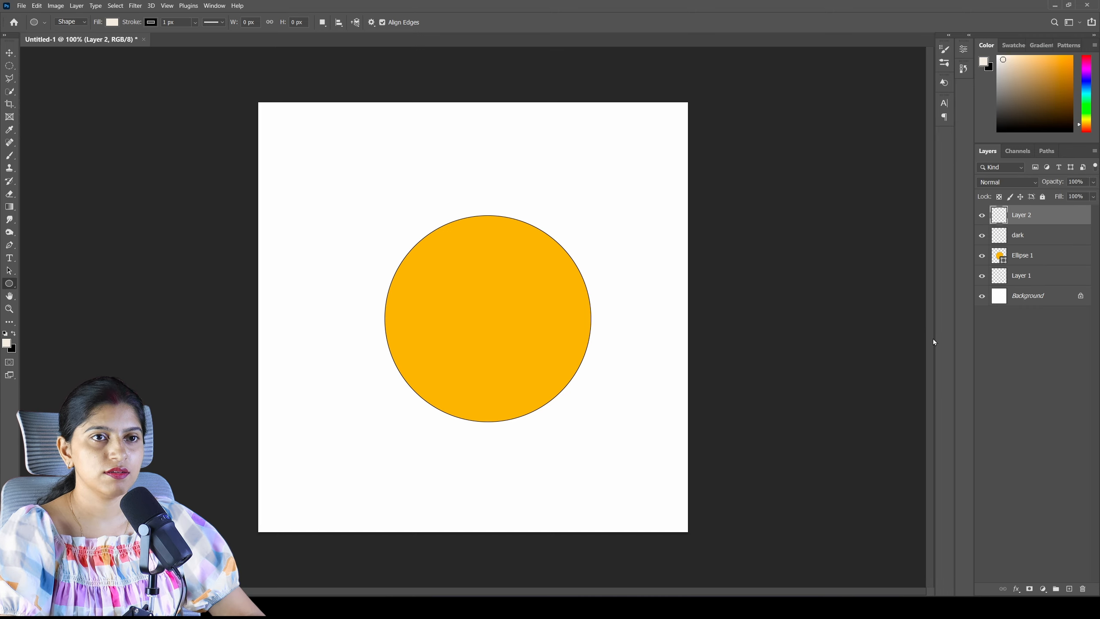
{"action": "double_click", "coordinate": [1024, 216]}
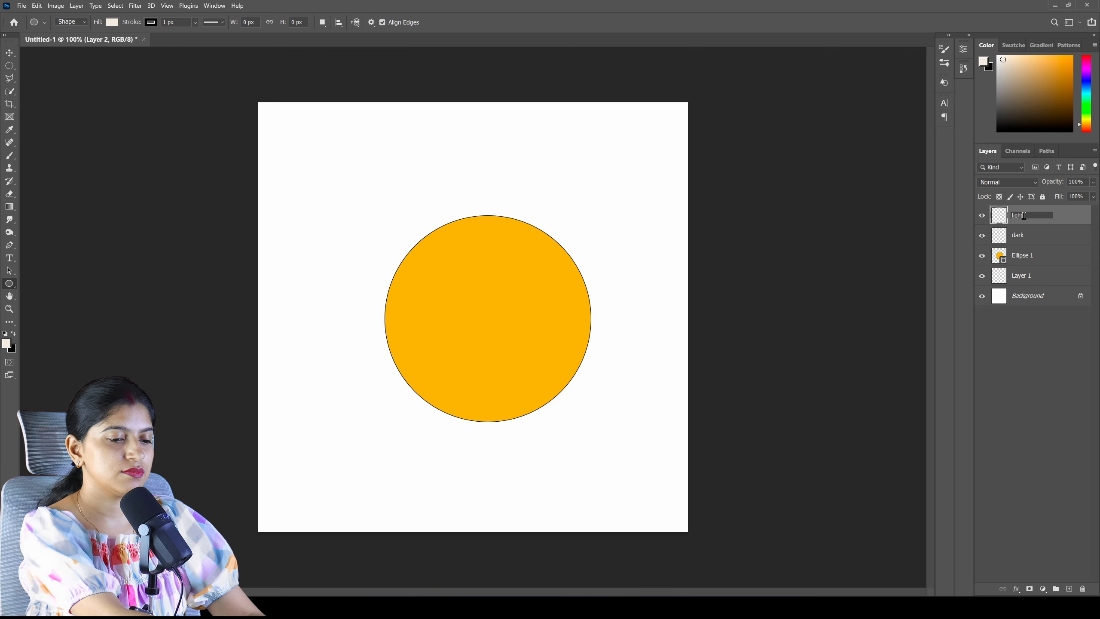
{"action": "type", "text": "light"}
Step: Select the dark layer and set the foreground colour to brown 6e4805
{"action": "left_click", "coordinate": [1043, 235]}
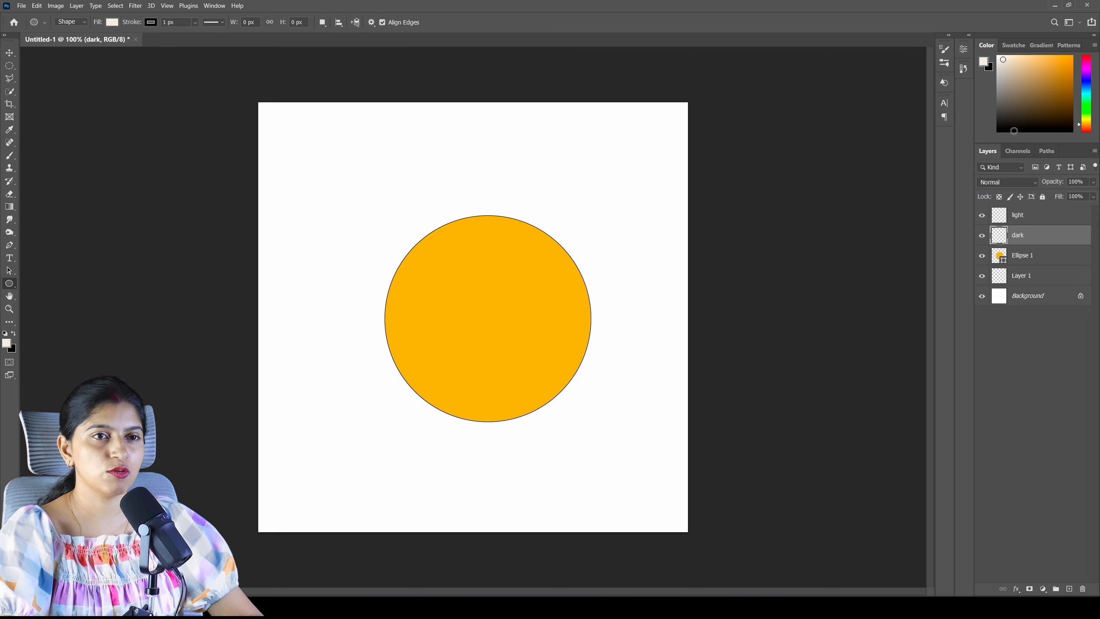
{"action": "left_click", "coordinate": [6, 343]}
{"action": "left_click_drag", "start_coordinate": [860, 360], "coordinate": [886, 299]}
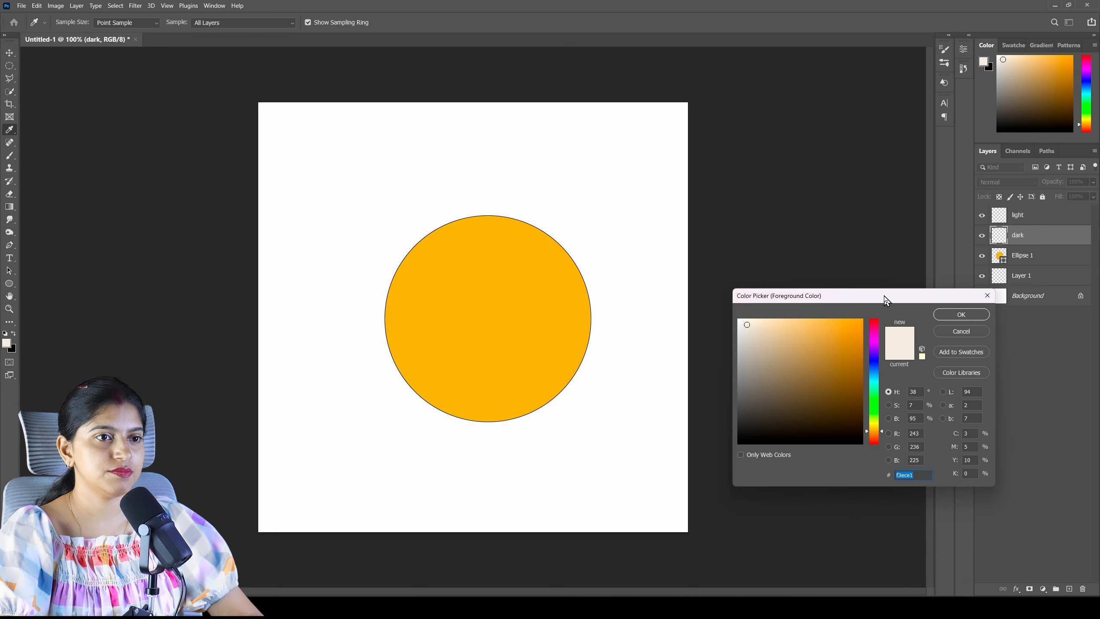
{"action": "left_click", "coordinate": [859, 390]}
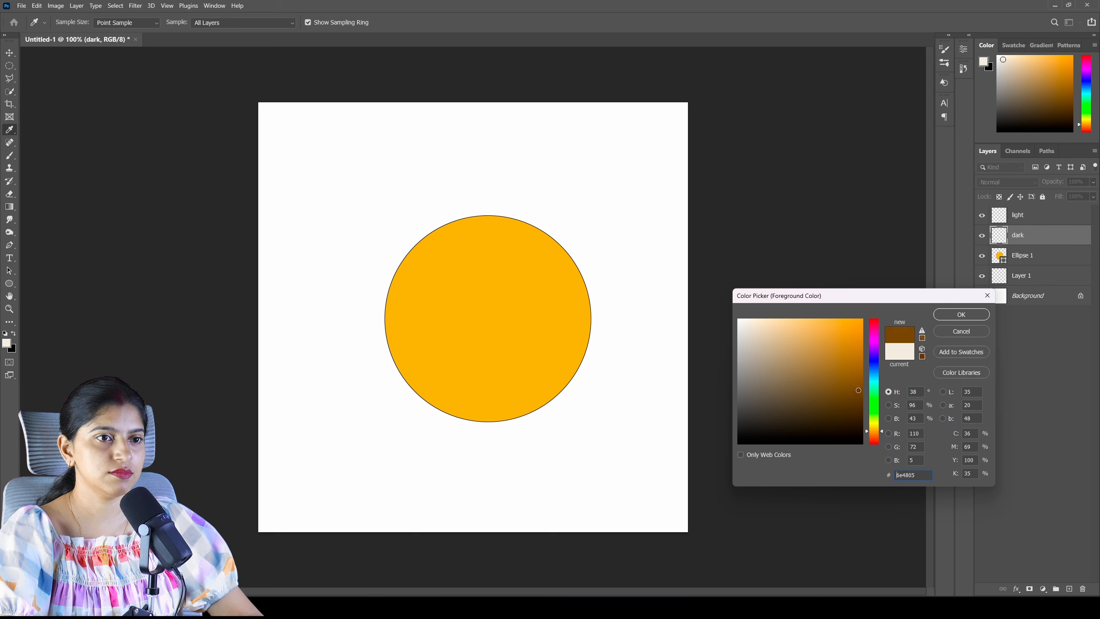
{"action": "left_click", "coordinate": [960, 314]}
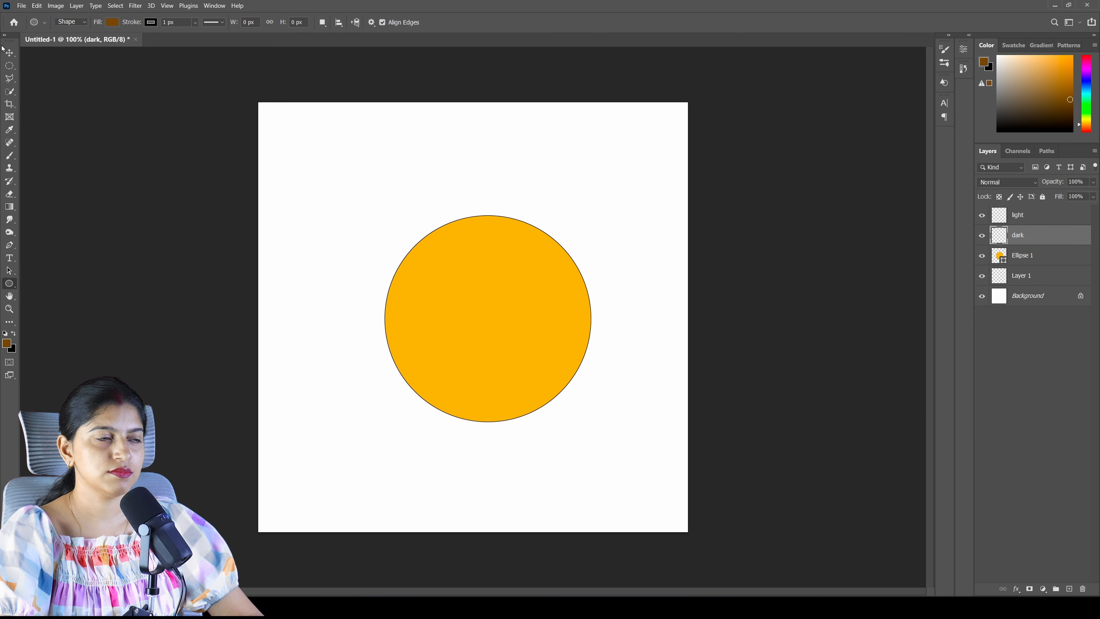
Step: Load the circle as a selection and paint brown shading along its right and lower edges with a 382 px soft brush
{"action": "left_click", "coordinate": [9, 155]}
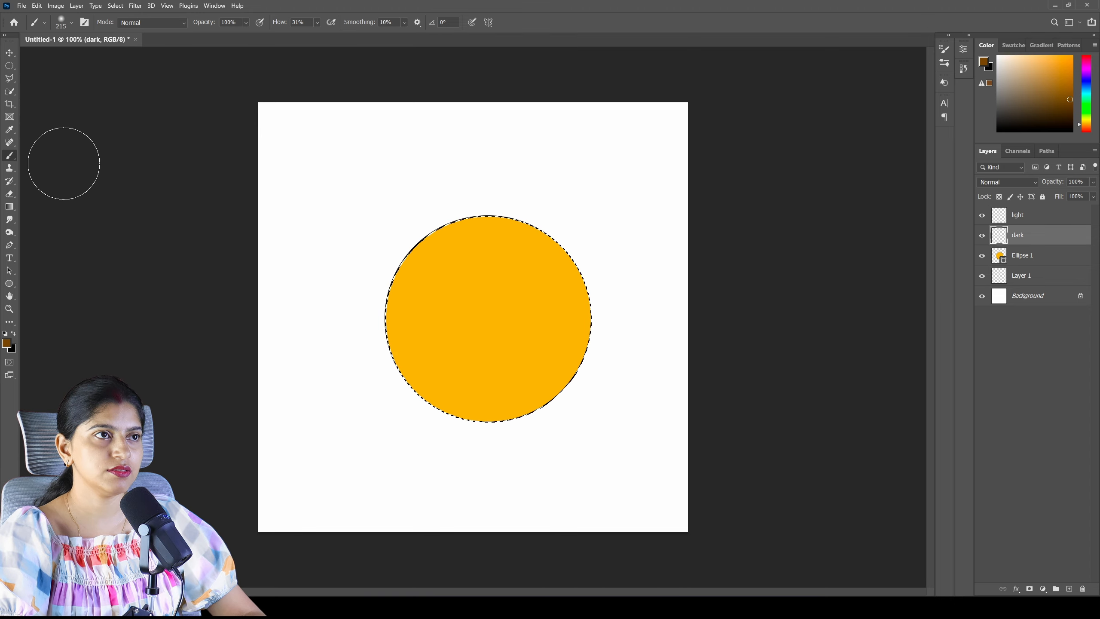
{"action": "left_click", "coordinate": [63, 18]}
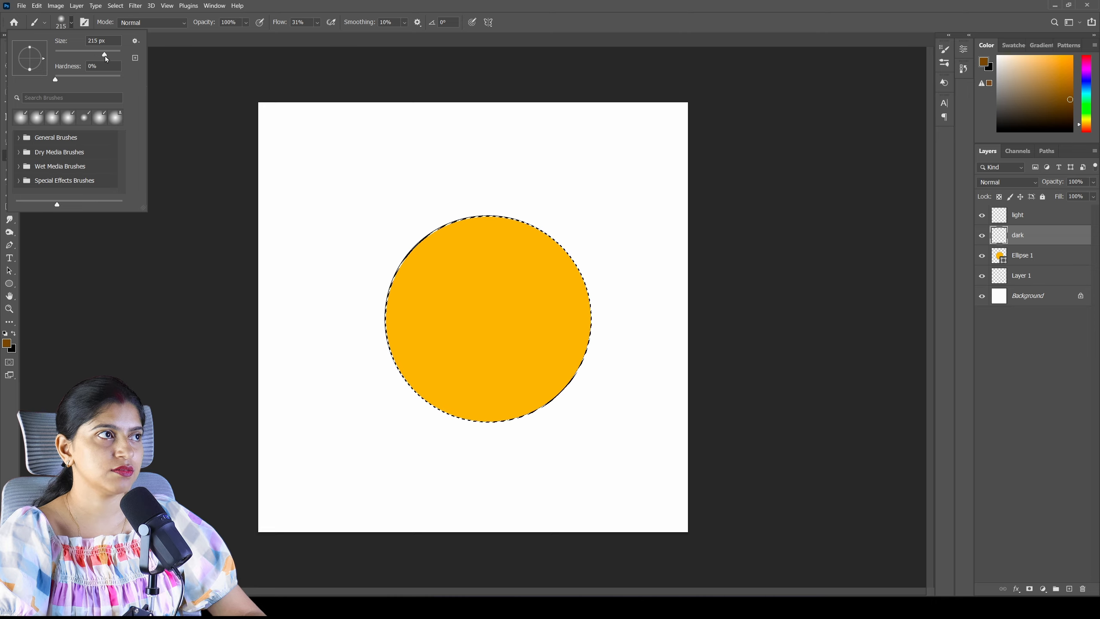
{"action": "left_click_drag", "start_coordinate": [107, 58], "coordinate": [112, 55]}
{"action": "key", "text": "Return"}
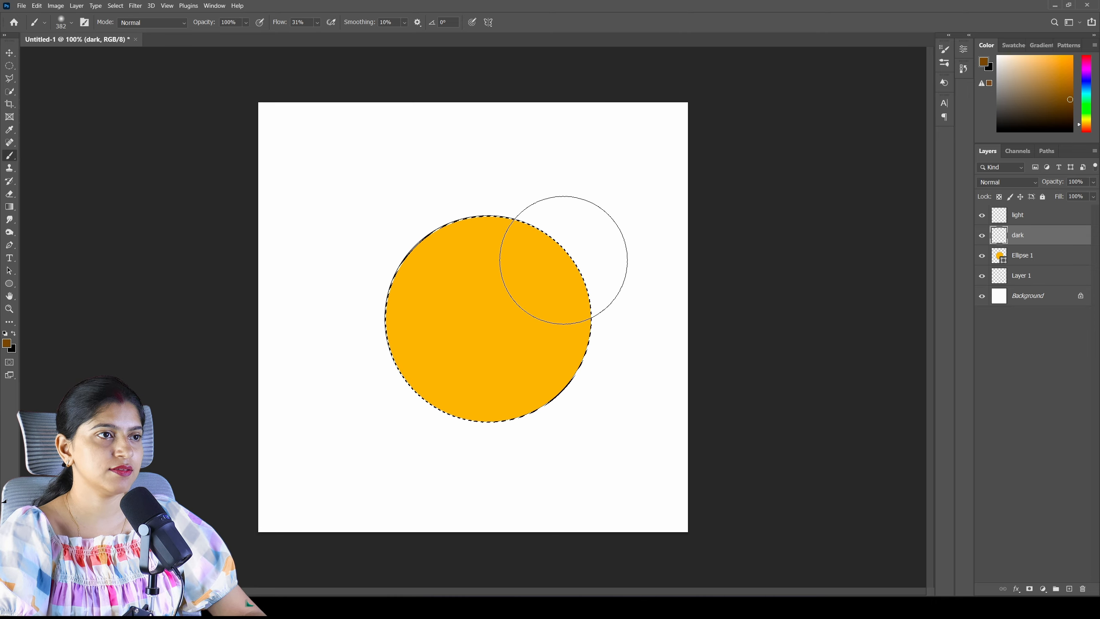
{"action": "mouse_move", "coordinate": [562, 255]}
{"action": "left_mouse_down"}
{"action": "mouse_move", "coordinate": [554, 390]}
{"action": "mouse_move", "coordinate": [315, 387]}
{"action": "mouse_move", "coordinate": [540, 368]}
{"action": "mouse_move", "coordinate": [381, 422]}
{"action": "mouse_move", "coordinate": [784, 300]}
{"action": "left_mouse_up"}
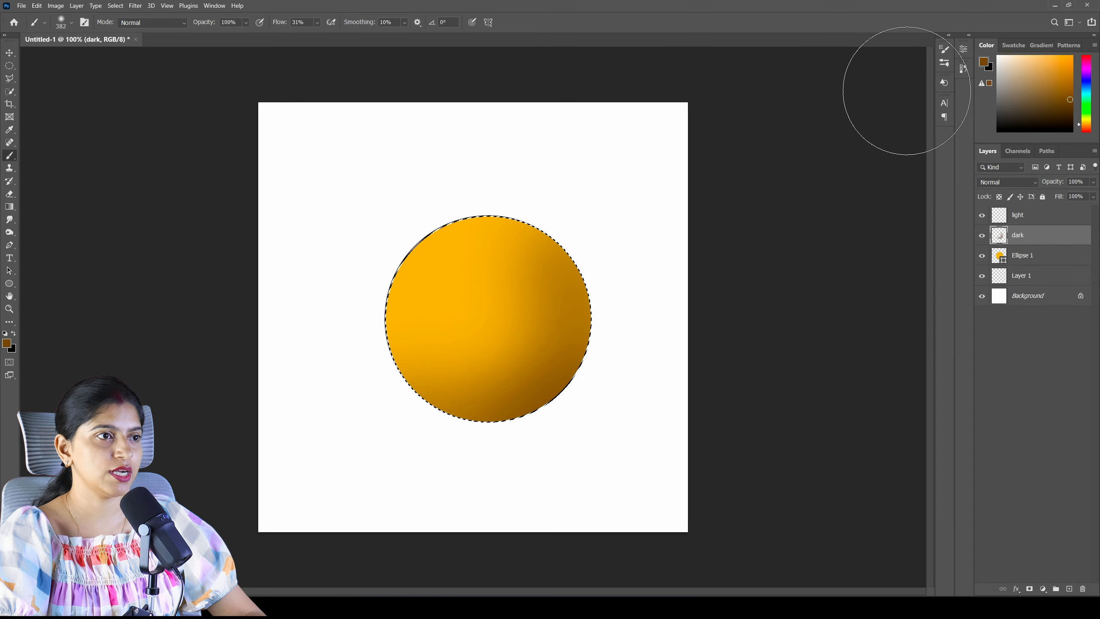
Step: On the light layer, paint a highlight over the circle's upper-left area using foreground colour edd3a5
{"action": "left_click", "coordinate": [1006, 219]}
{"action": "left_click", "coordinate": [6, 344]}
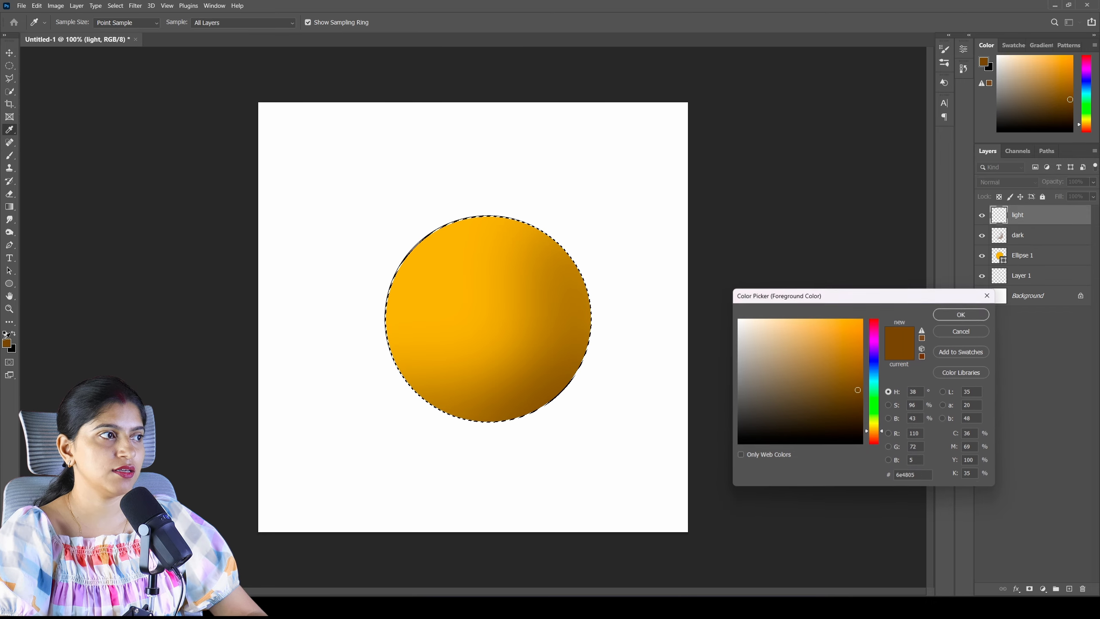
{"action": "left_click", "coordinate": [776, 327]}
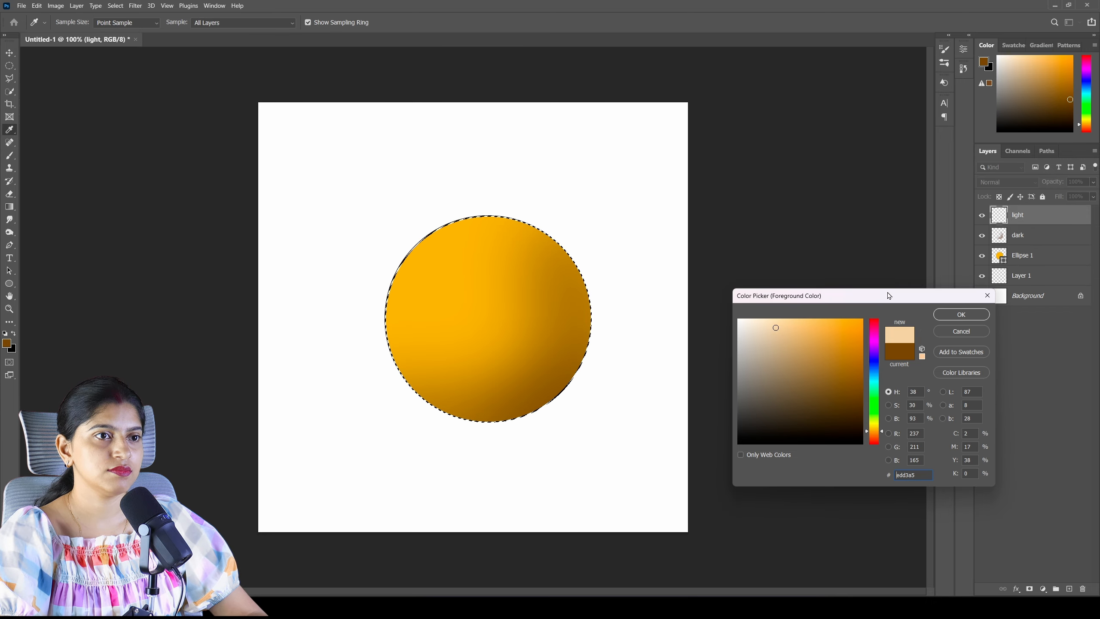
{"action": "left_click", "coordinate": [944, 320]}
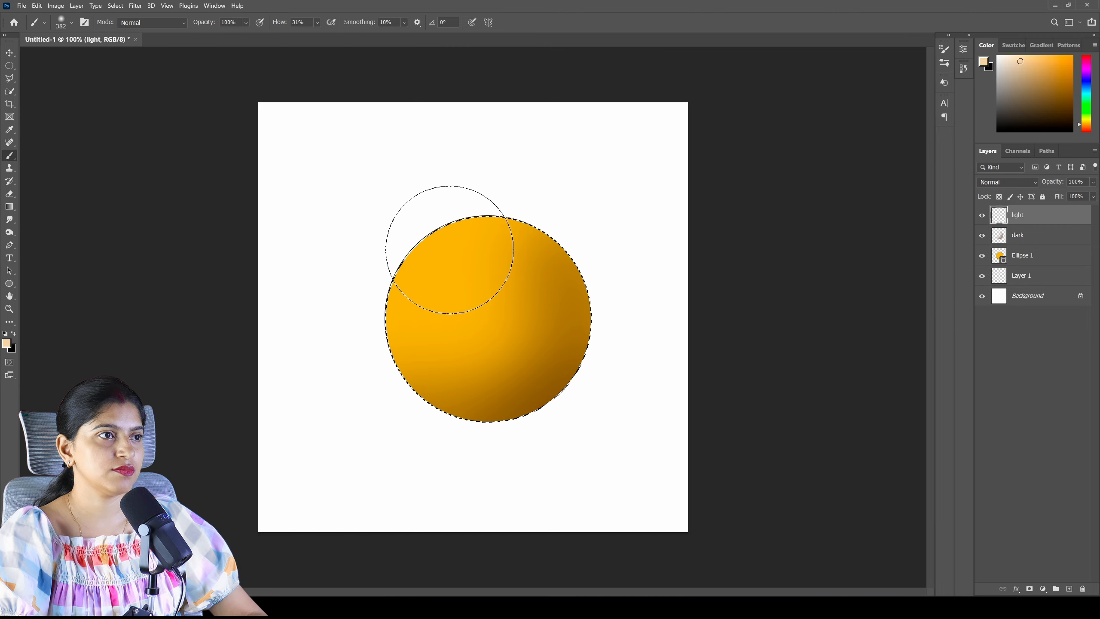
{"action": "mouse_move", "coordinate": [456, 246]}
{"action": "left_mouse_down"}
{"action": "mouse_move", "coordinate": [402, 256]}
{"action": "mouse_move", "coordinate": [448, 248]}
{"action": "mouse_move", "coordinate": [416, 268]}
{"action": "mouse_move", "coordinate": [487, 186]}
{"action": "mouse_move", "coordinate": [465, 211]}
{"action": "mouse_move", "coordinate": [467, 232]}
{"action": "mouse_move", "coordinate": [346, 281]}
{"action": "mouse_move", "coordinate": [477, 239]}
{"action": "left_mouse_up"}
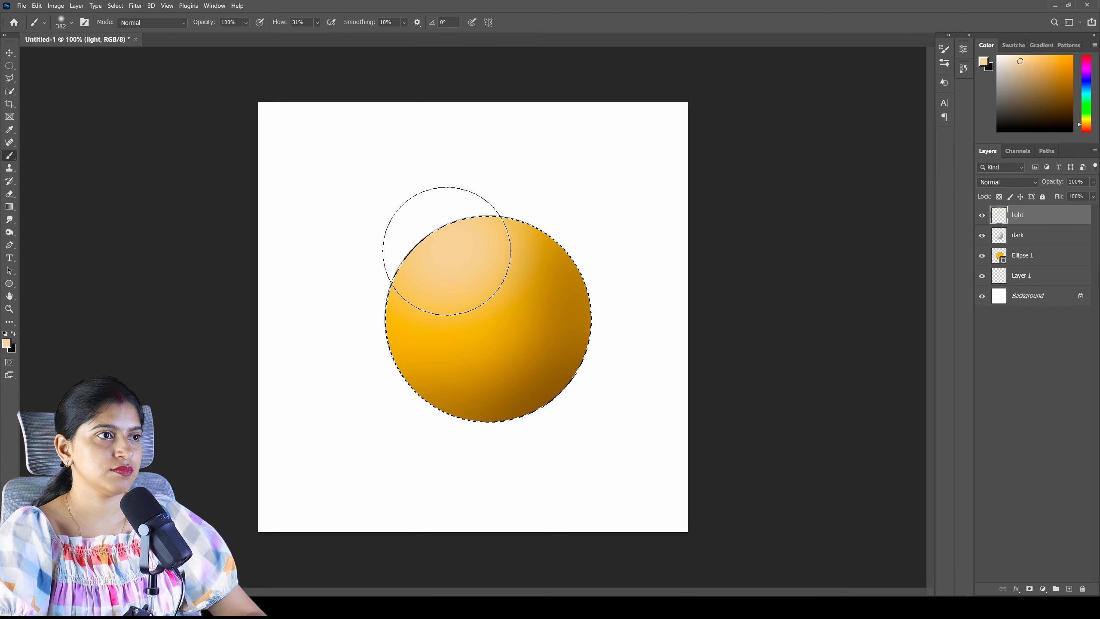
Step: Paint a smaller, brighter highlight within the upper-left glow using a 185 px brush and foreground colour f1e4cc
{"action": "left_click", "coordinate": [71, 22]}
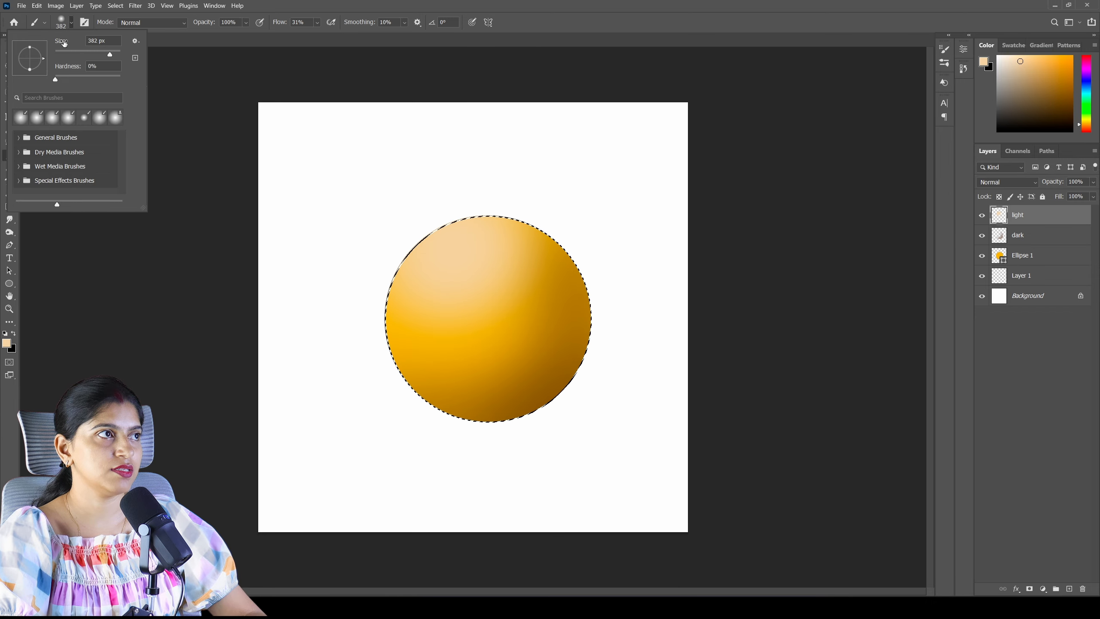
{"action": "left_click", "coordinate": [86, 52]}
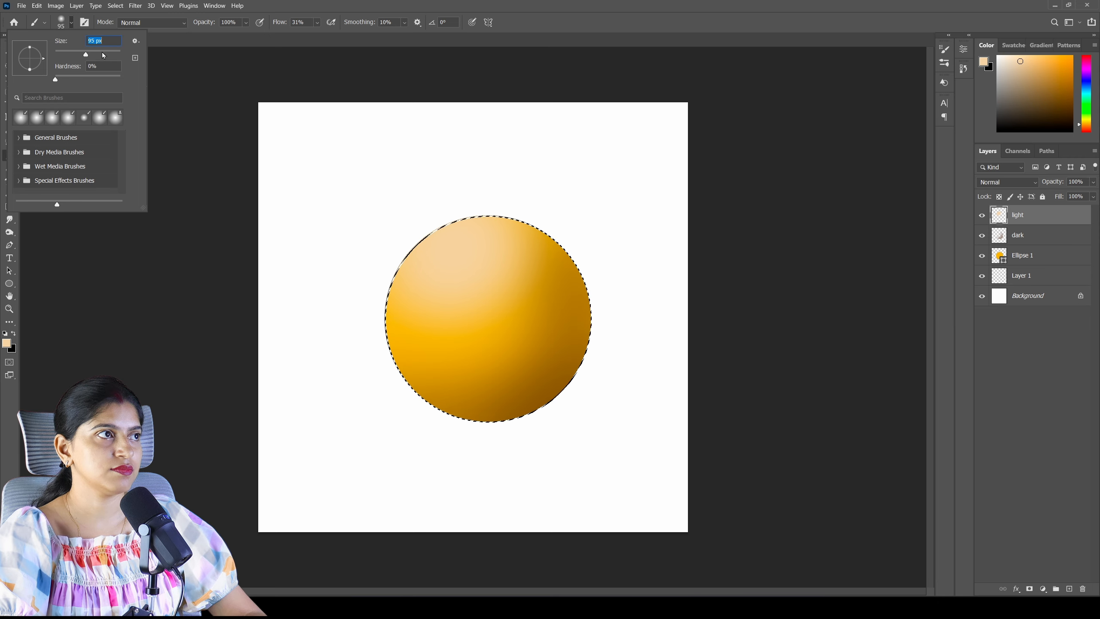
{"action": "left_click", "coordinate": [102, 52]}
{"action": "left_click", "coordinate": [456, 254]}
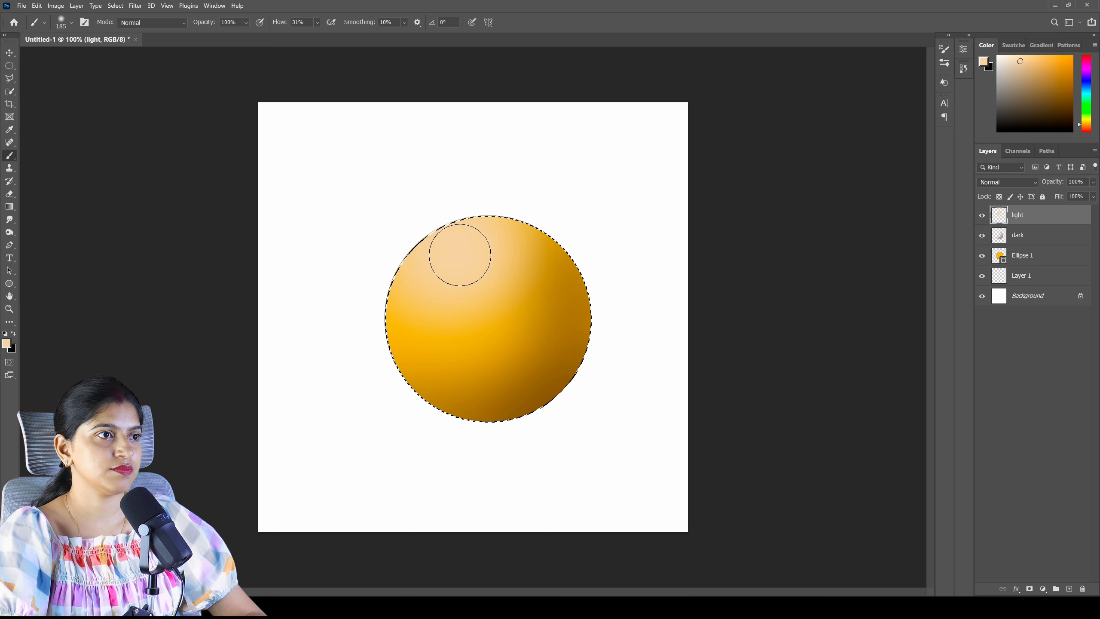
{"action": "left_click", "coordinate": [6, 343]}
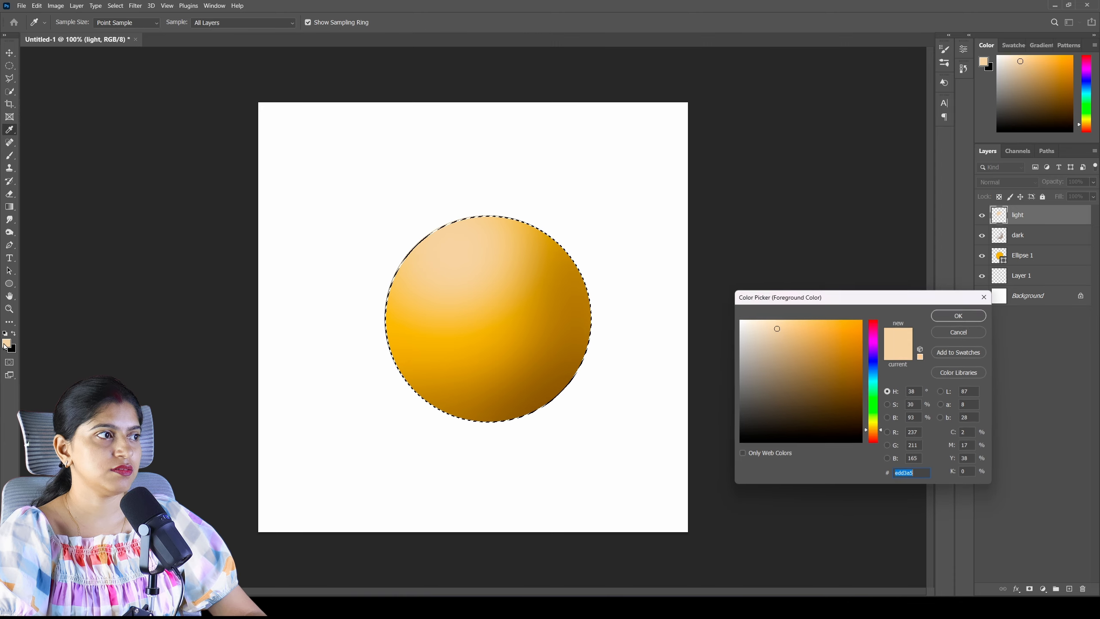
{"action": "left_click", "coordinate": [757, 325]}
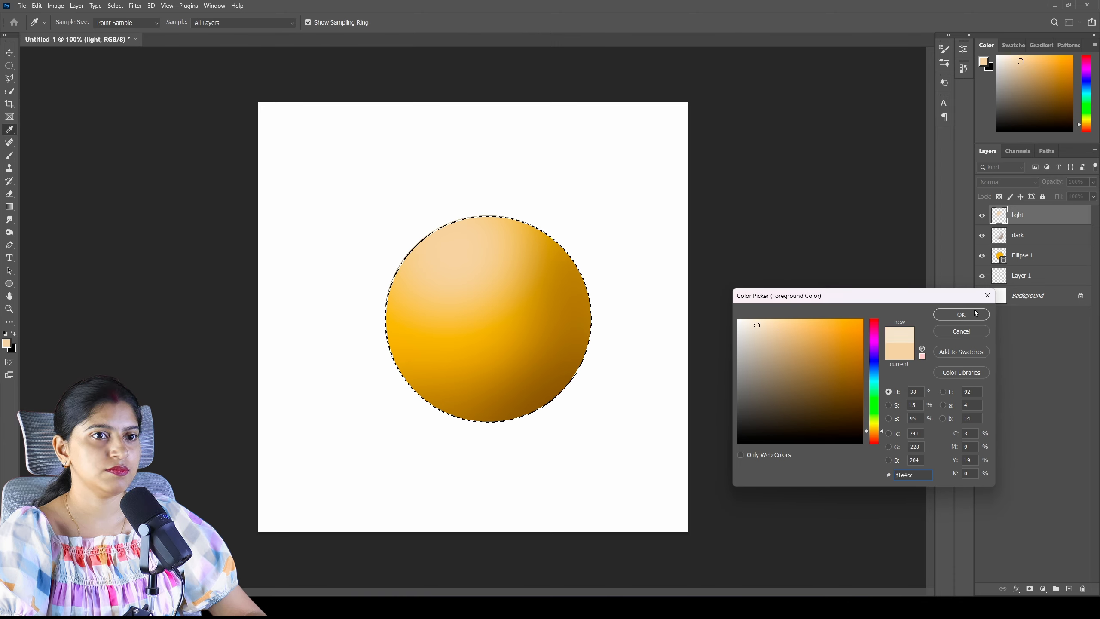
{"action": "left_click", "coordinate": [961, 314]}
{"action": "key", "text": "b"}
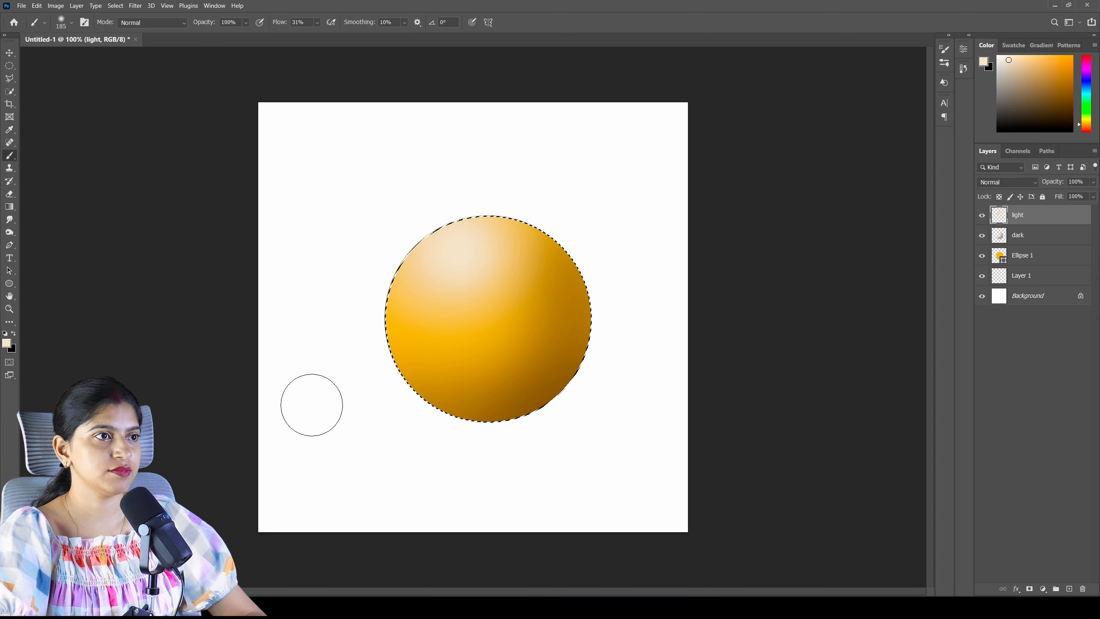
Step: Rasterize the Ellipse 1 layer and convert it for smart filters
{"action": "scroll", "coordinate": [550, 368], "scroll_direction": "down", "scroll_amount": 2}
{"action": "scroll", "coordinate": [549, 370], "scroll_direction": "up", "scroll_amount": 3}
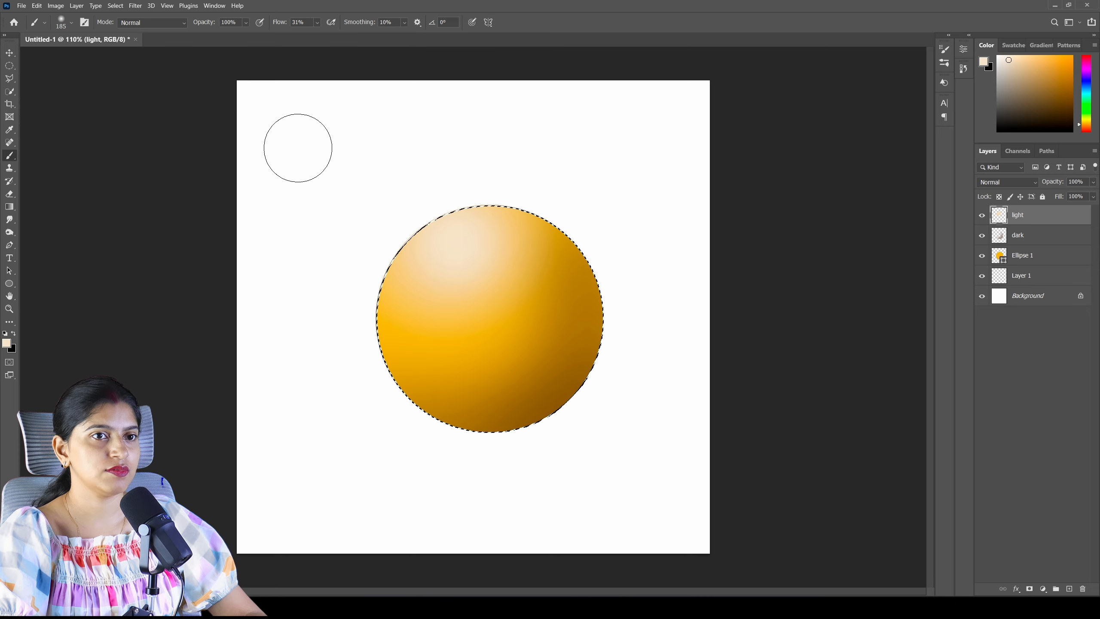
{"action": "left_click", "coordinate": [1024, 338]}
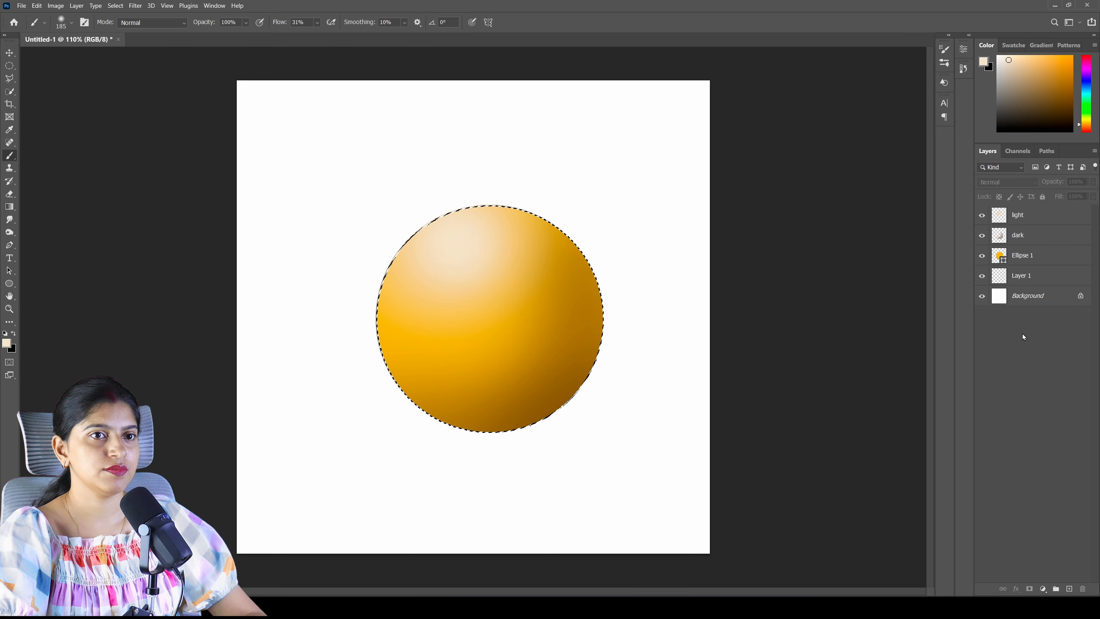
{"action": "left_click", "coordinate": [997, 261]}
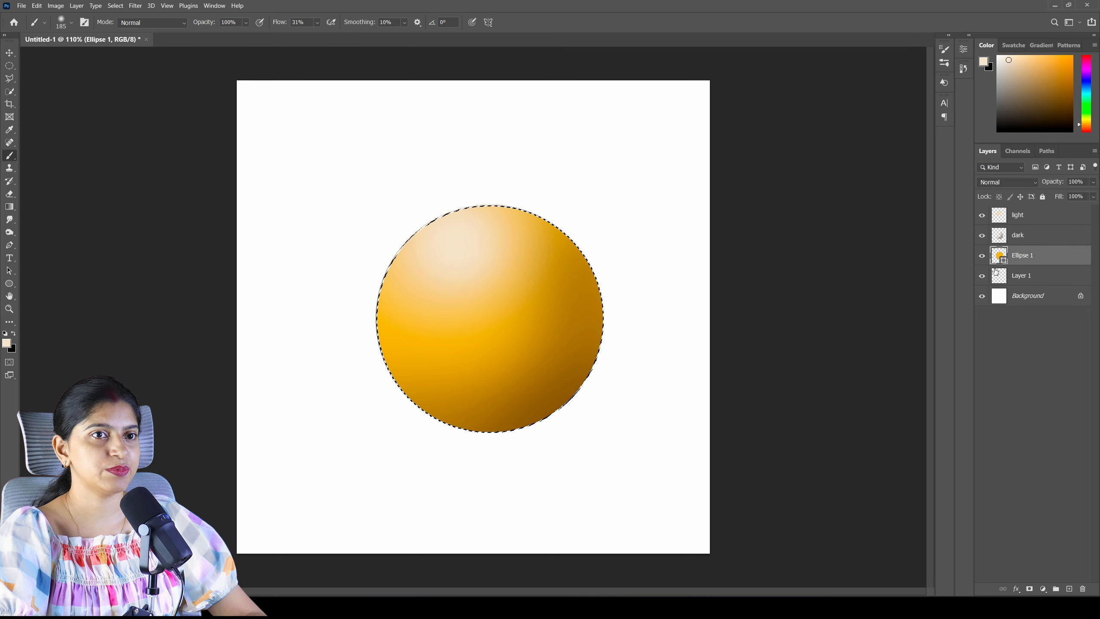
{"action": "left_click", "coordinate": [76, 6]}
{"action": "mouse_move", "coordinate": [132, 203]}
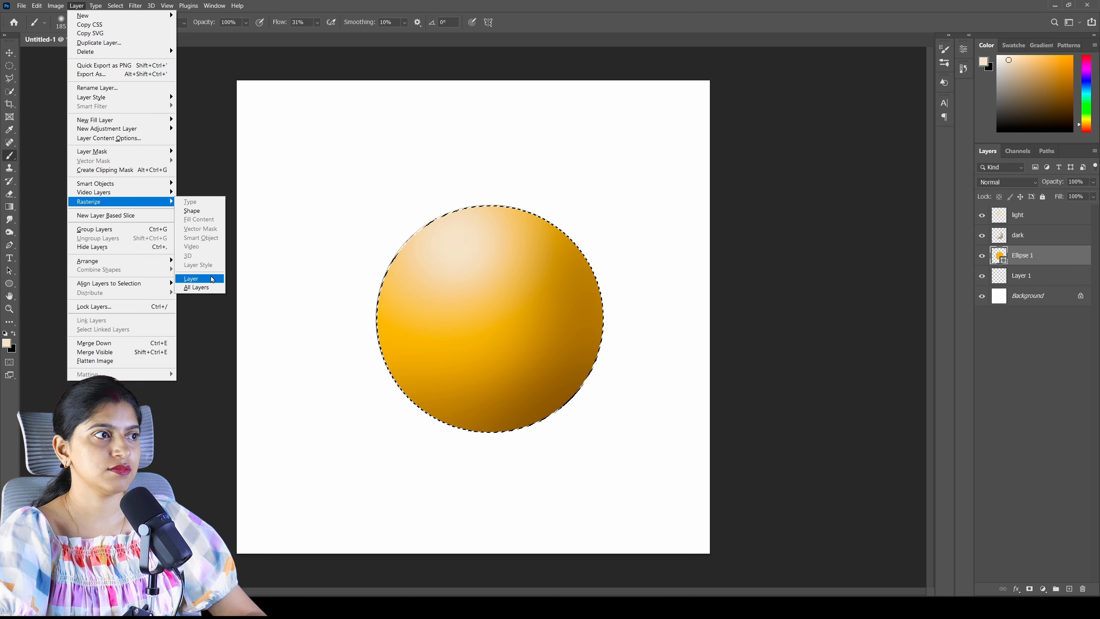
{"action": "left_click", "coordinate": [191, 278]}
{"action": "left_click", "coordinate": [135, 6]}
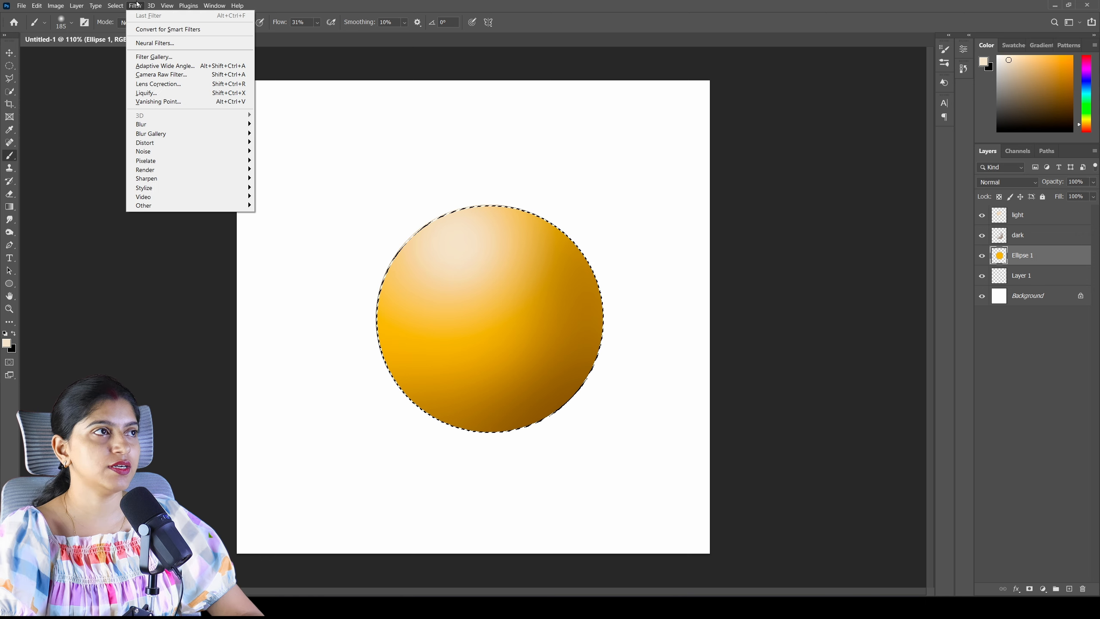
{"action": "left_click", "coordinate": [148, 29]}
{"action": "left_click", "coordinate": [552, 225]}
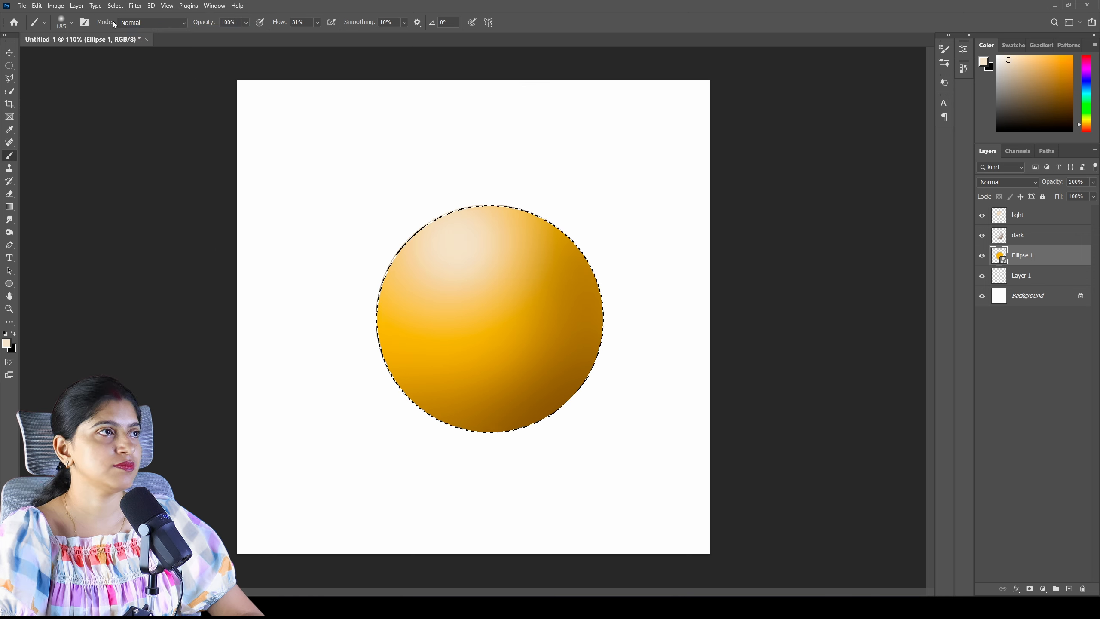
Step: Apply a Gaussian Blur smart filter to the Ellipse 1 layer and clear the circular selection
{"action": "left_click", "coordinate": [135, 5]}
{"action": "mouse_move", "coordinate": [183, 128]}
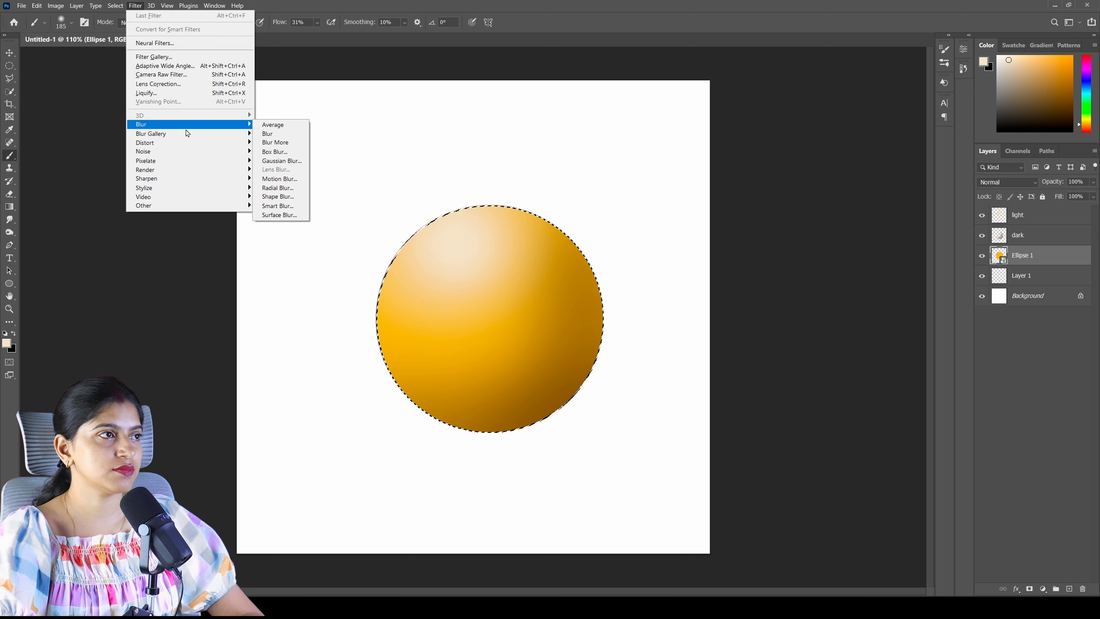
{"action": "left_click", "coordinate": [277, 161]}
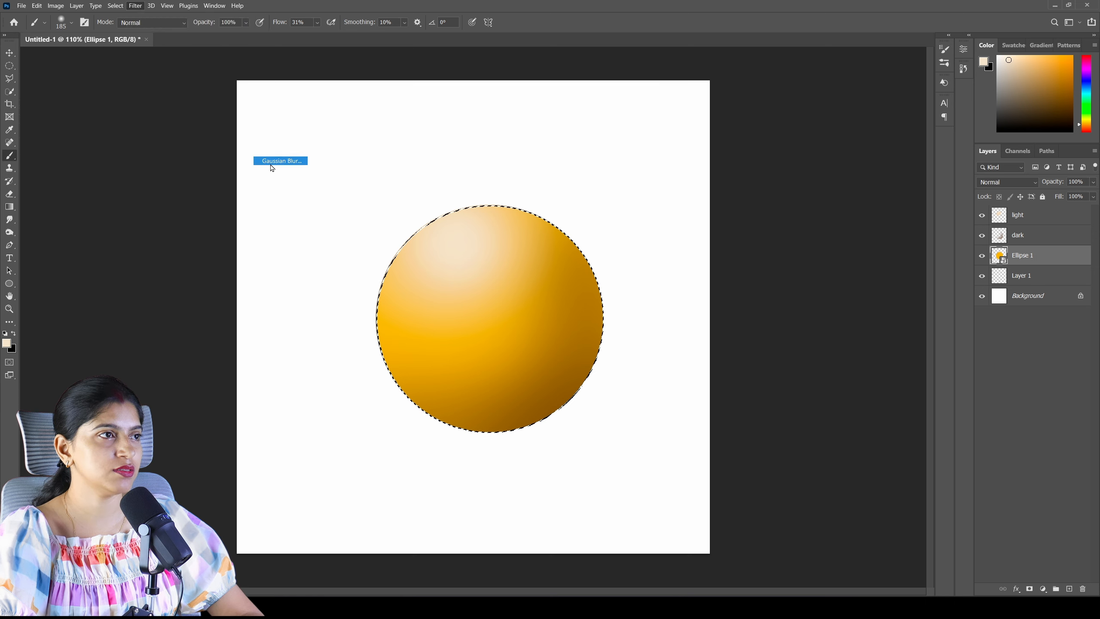
{"action": "left_click_drag", "start_coordinate": [677, 260], "coordinate": [696, 261]}
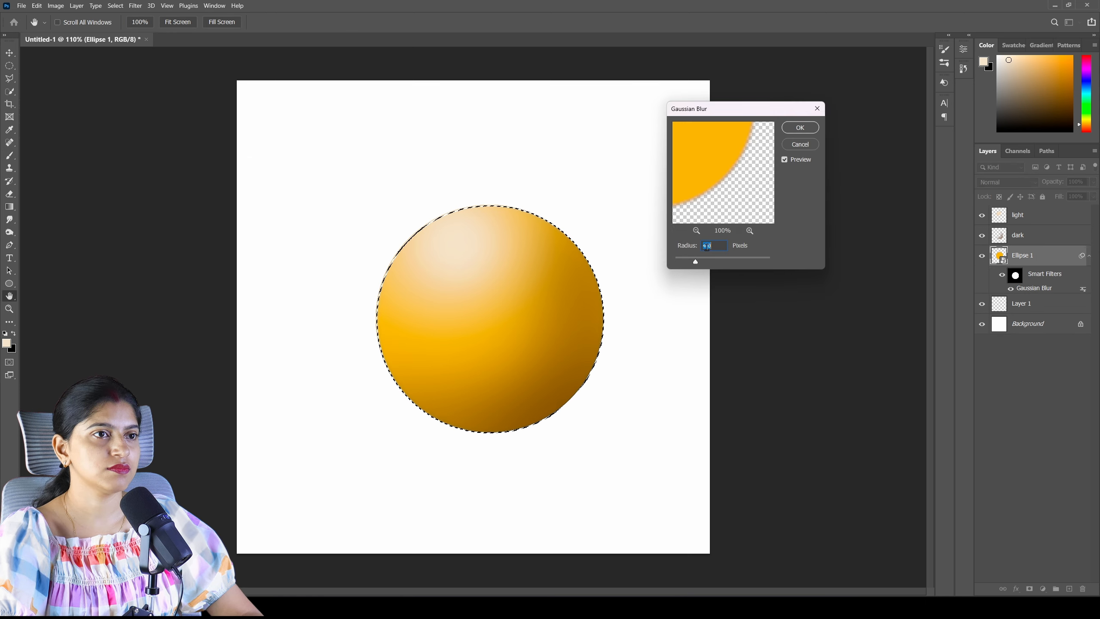
{"action": "left_click", "coordinate": [800, 127]}
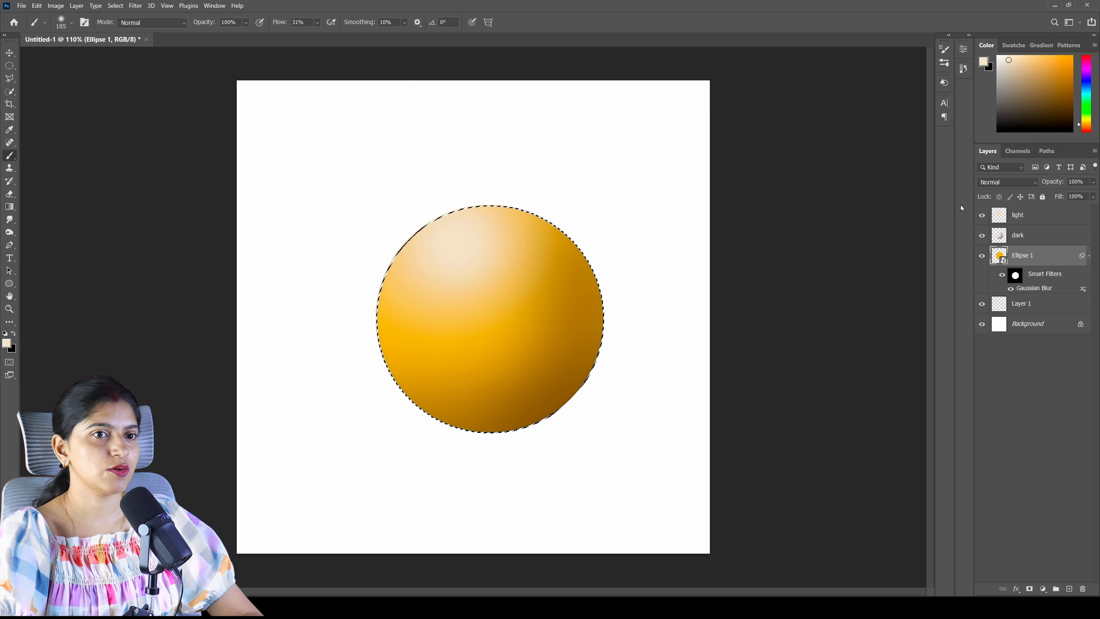
{"action": "key", "text": "ctrl+d"}
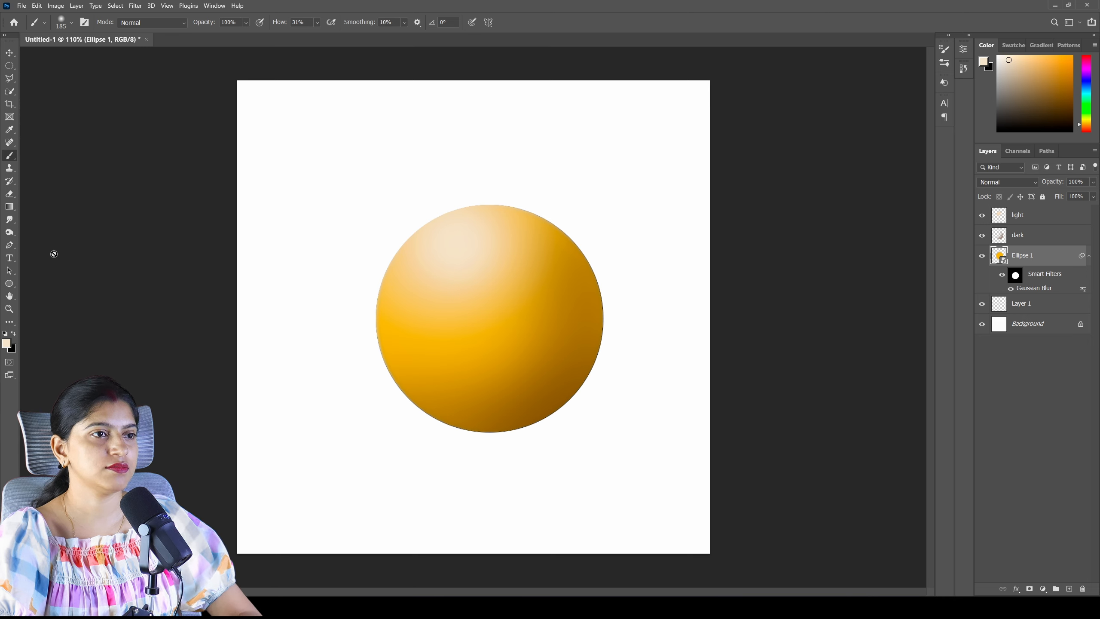
Step: On a new layer above the light layer, add the text GOLD in 30 pt Call Of Ops Duty over the ball
{"action": "left_click", "coordinate": [1069, 589]}
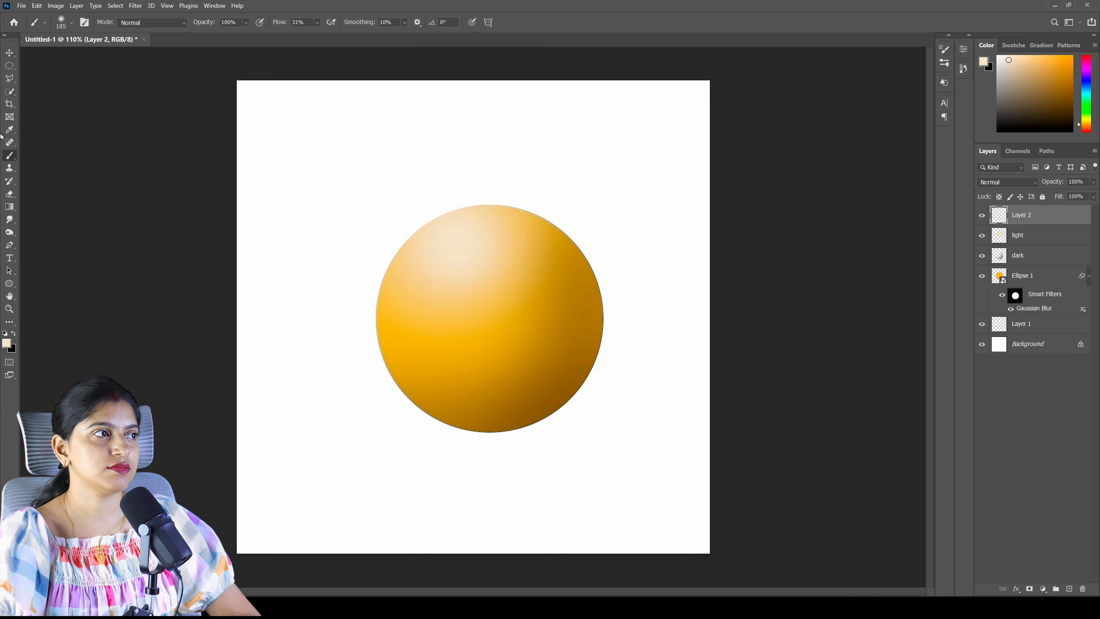
{"action": "left_click", "coordinate": [10, 257]}
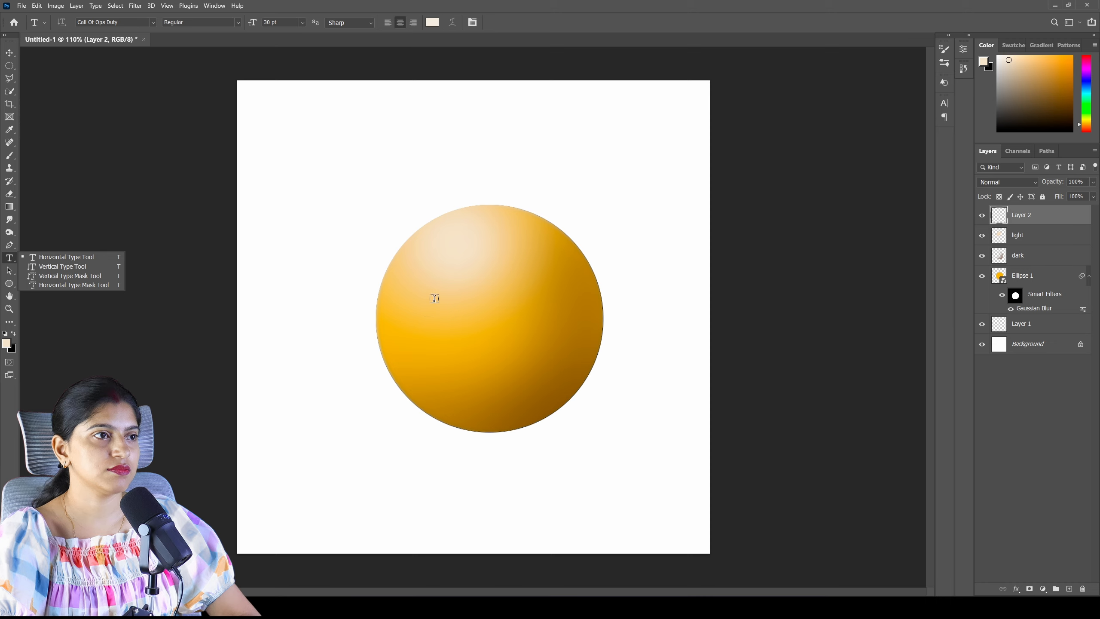
{"action": "left_click", "coordinate": [426, 305]}
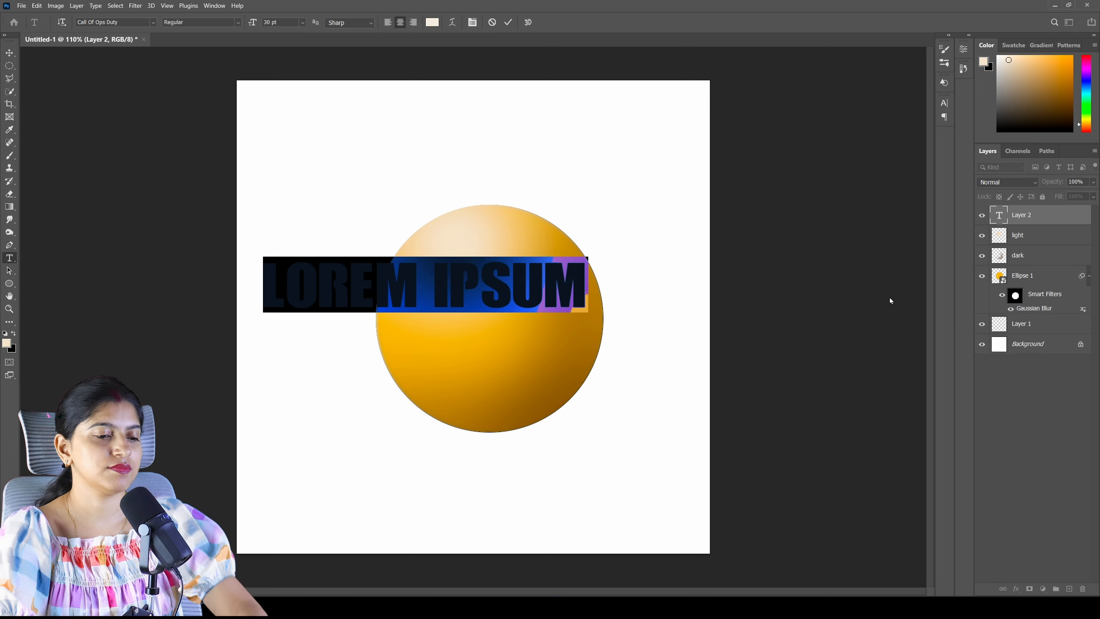
{"action": "key", "text": "BackSpace"}
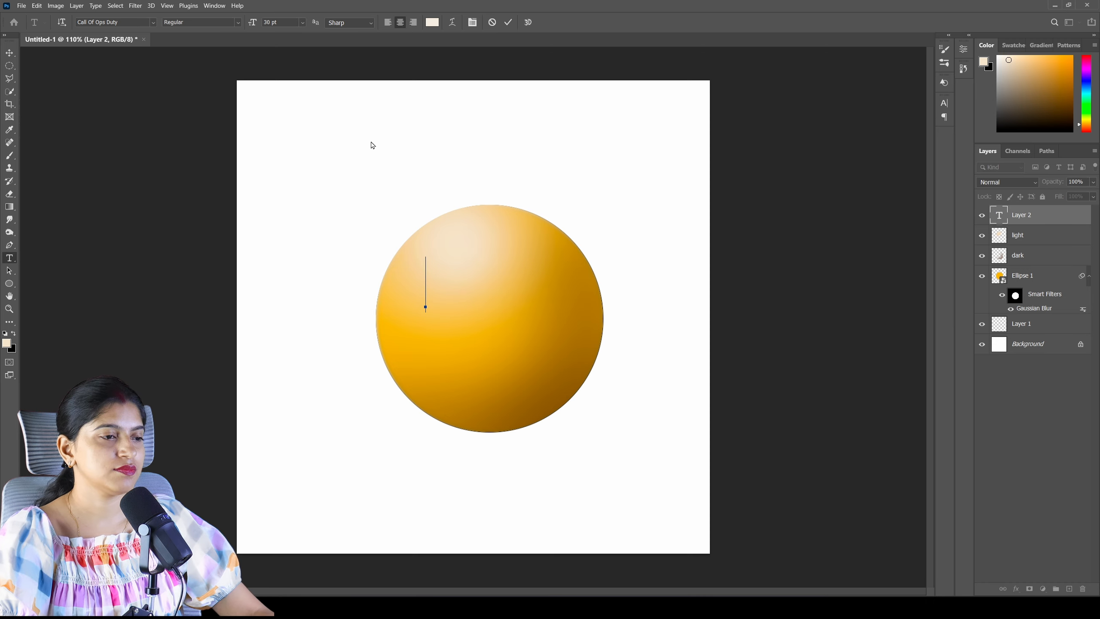
{"action": "type", "text": "GOLD"}
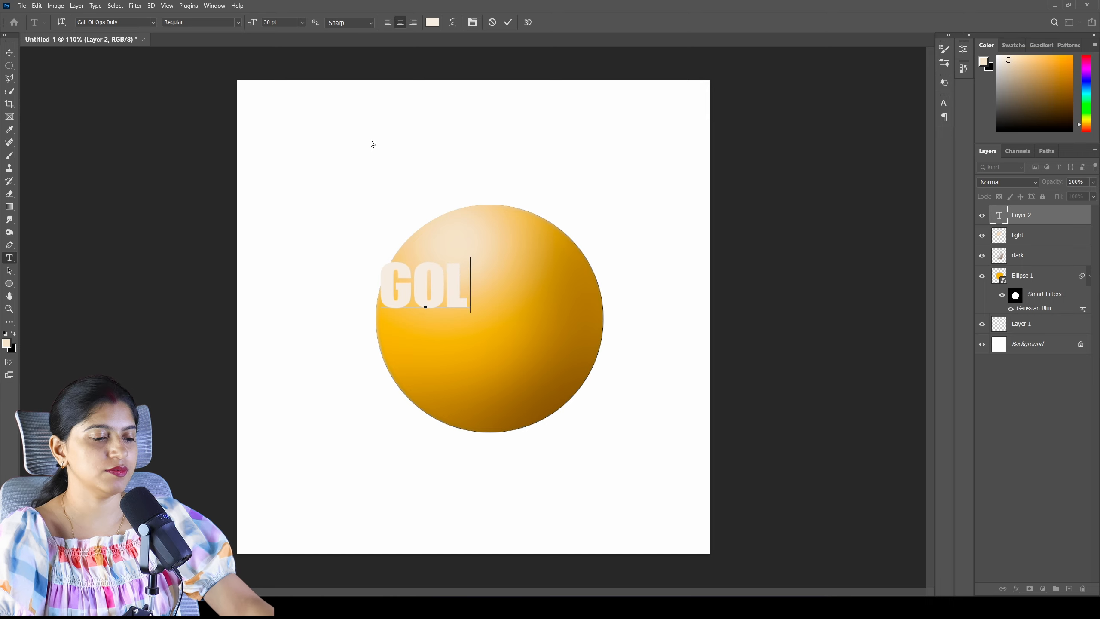
{"action": "left_click", "coordinate": [1051, 378]}
{"action": "left_click", "coordinate": [1017, 215]}
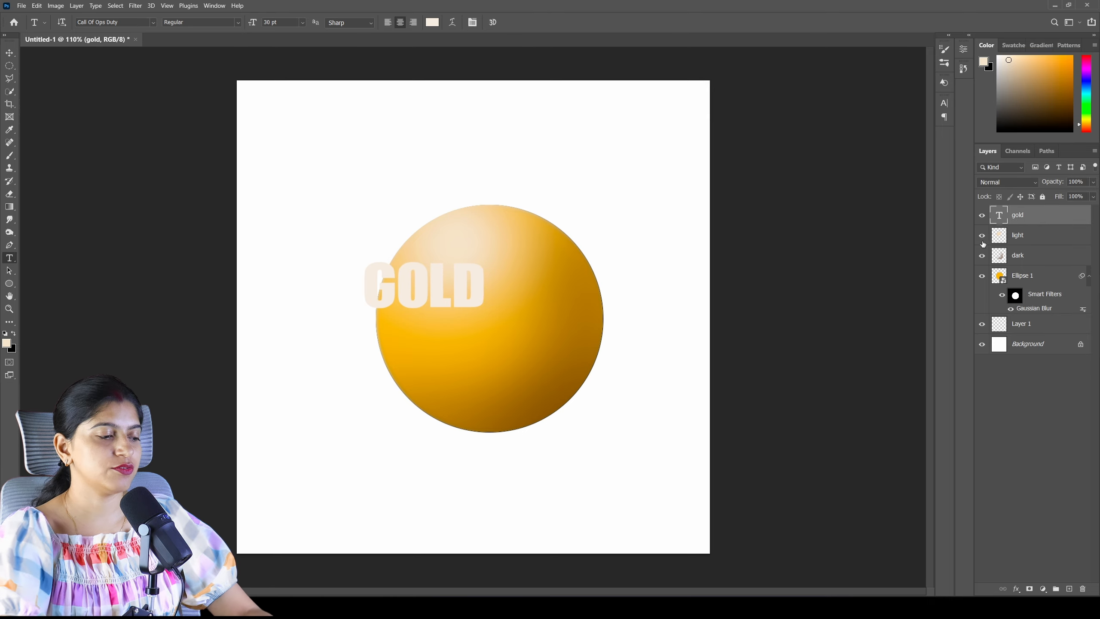
Step: Move the GOLD text to the centre of the ball with Free Transform
{"action": "key", "text": "ctrl+t"}
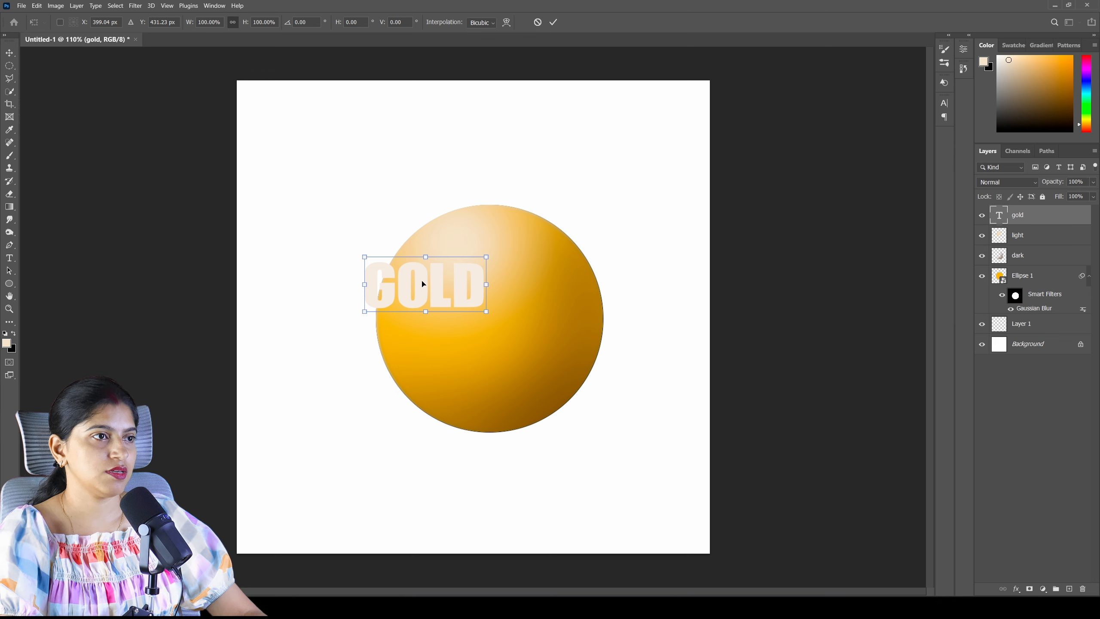
{"action": "left_click_drag", "start_coordinate": [423, 284], "coordinate": [489, 314]}
{"action": "left_click", "coordinate": [316, 100]}
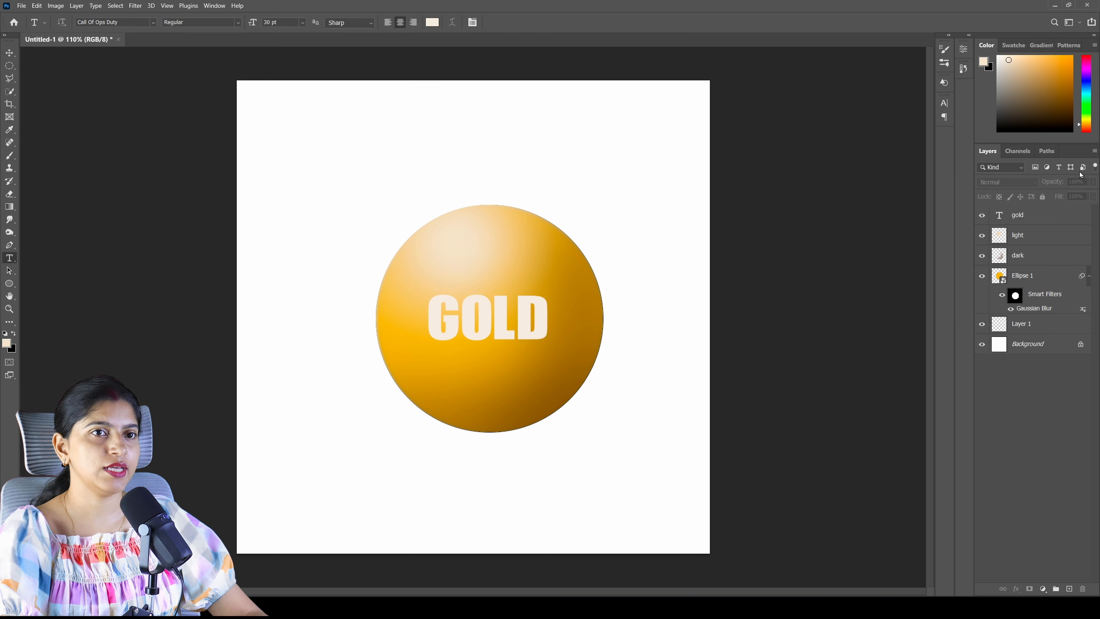
Step: Add a Gradient Overlay effect to the gold text layer and show its settings
{"action": "double_click", "coordinate": [1079, 219]}
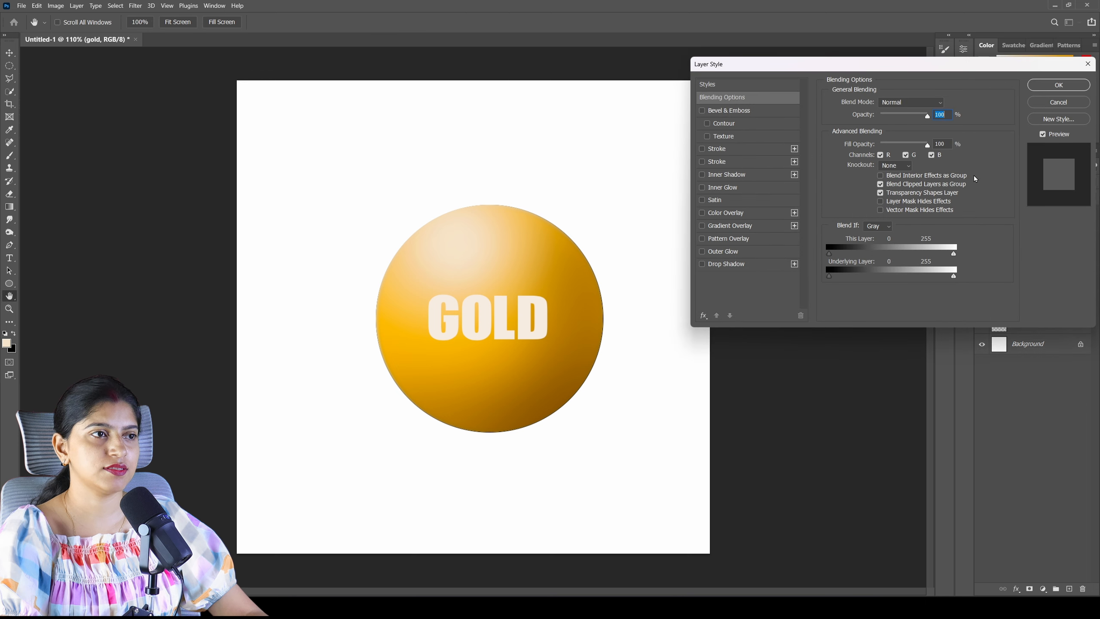
{"action": "left_click_drag", "start_coordinate": [906, 65], "coordinate": [921, 84]}
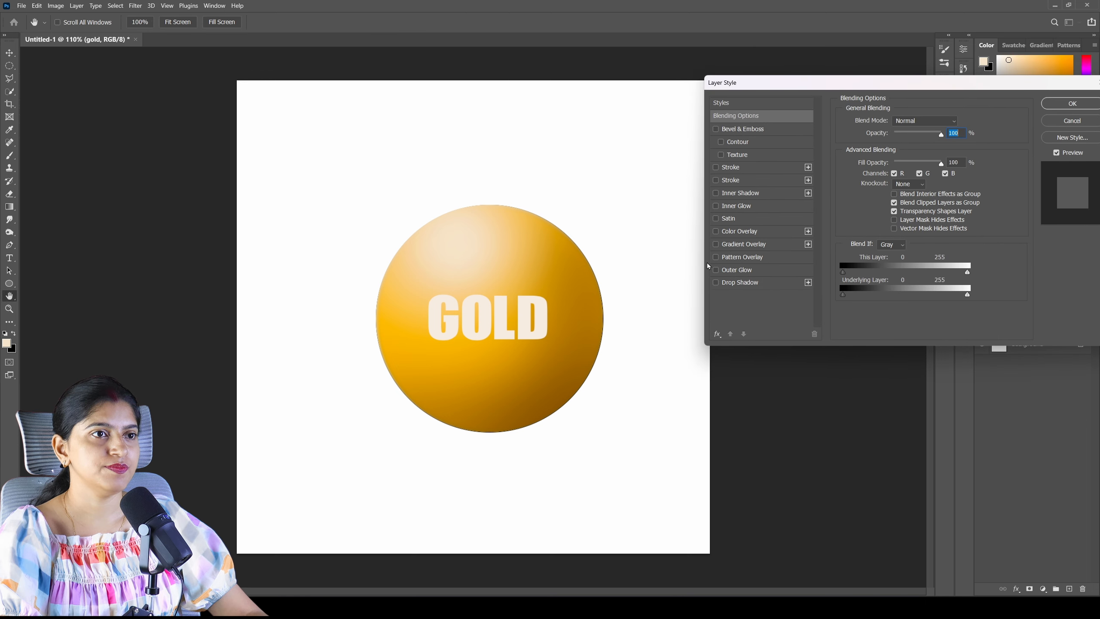
{"action": "left_click", "coordinate": [716, 244]}
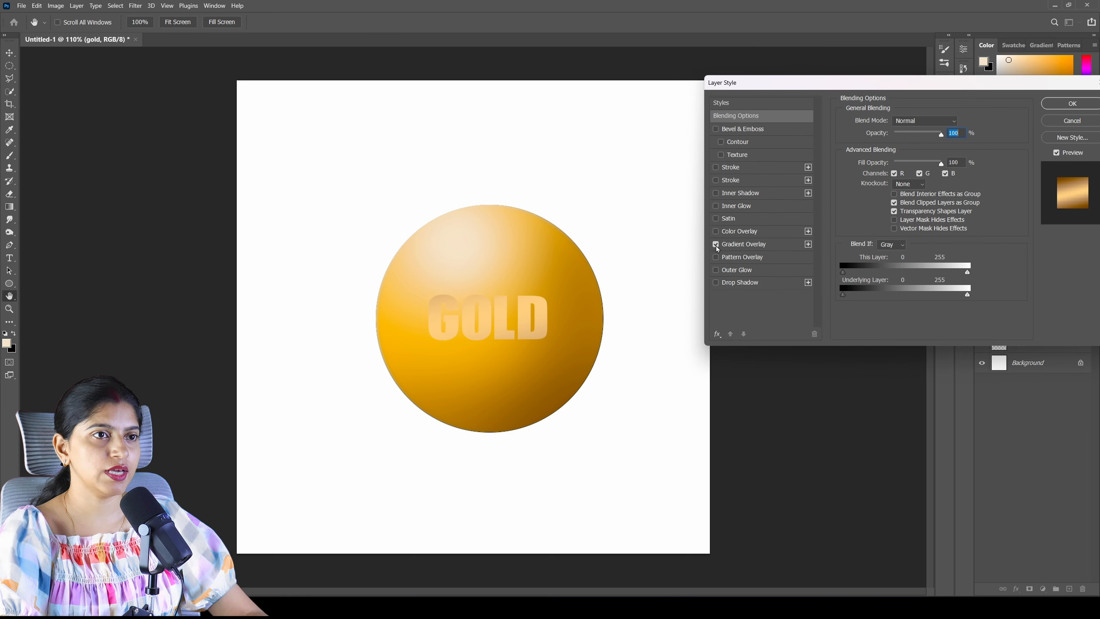
{"action": "left_click", "coordinate": [770, 247]}
Step: Examine the colours and locations of the stops in the text's brown-to-gold overlay gradient, keeping the gradient as it is
{"action": "left_click", "coordinate": [910, 149]}
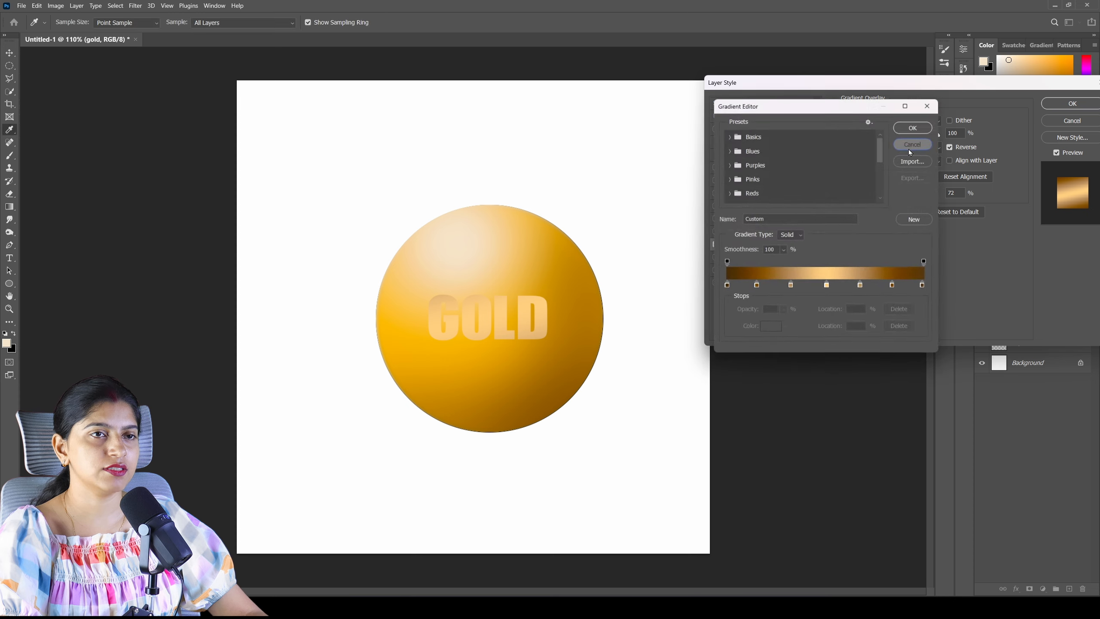
{"action": "double_click", "coordinate": [726, 286]}
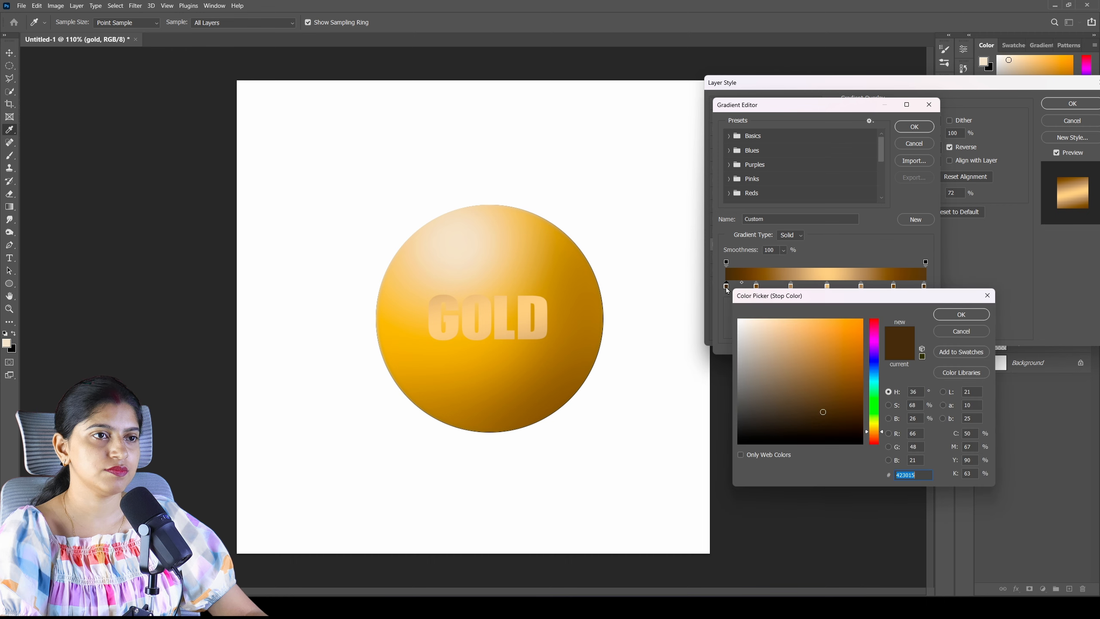
{"action": "left_click", "coordinate": [961, 314]}
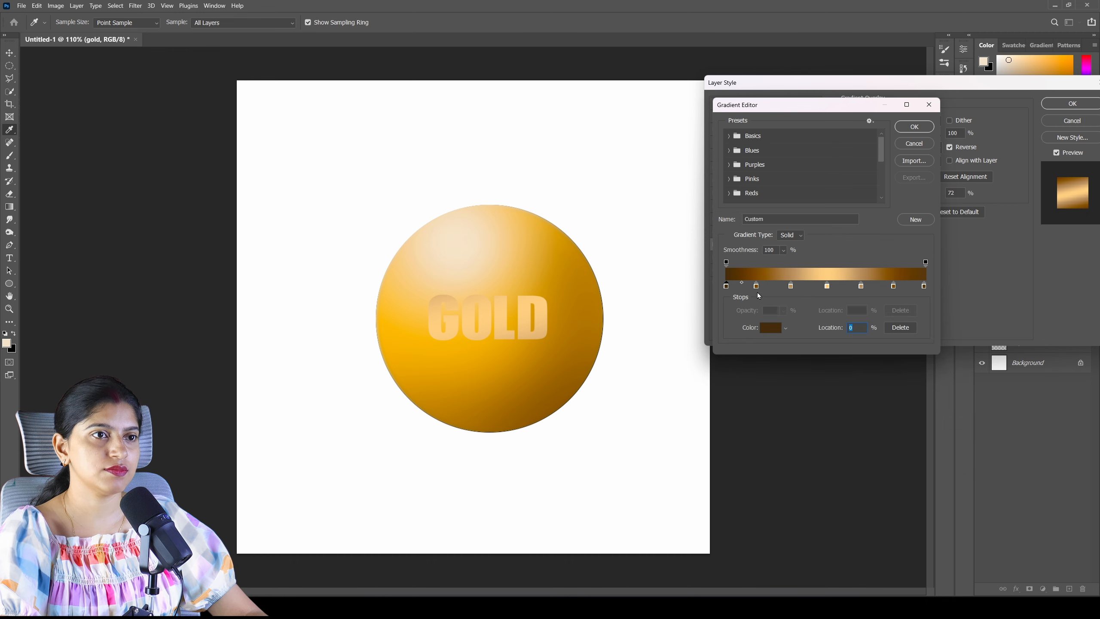
{"action": "double_click", "coordinate": [756, 286]}
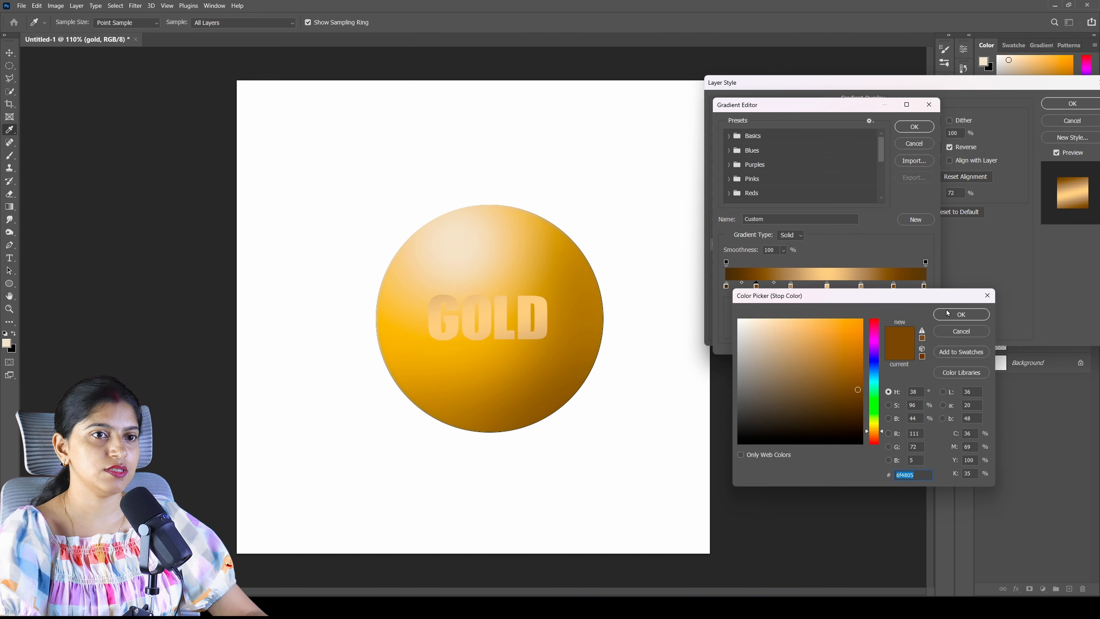
{"action": "left_click", "coordinate": [947, 313]}
{"action": "double_click", "coordinate": [791, 286]}
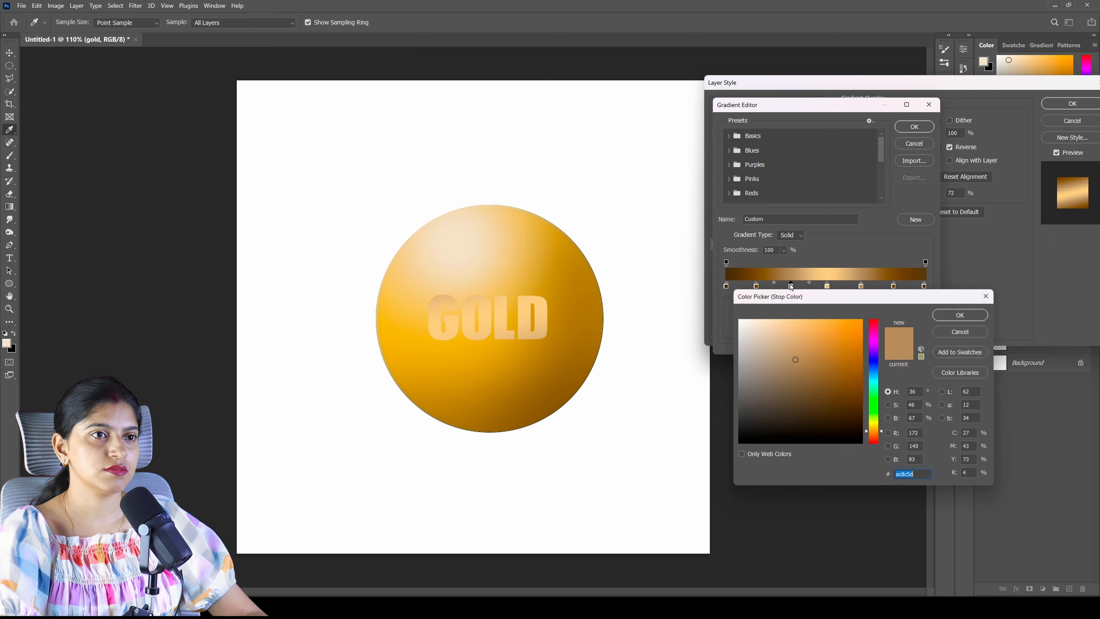
{"action": "left_click", "coordinate": [956, 315]}
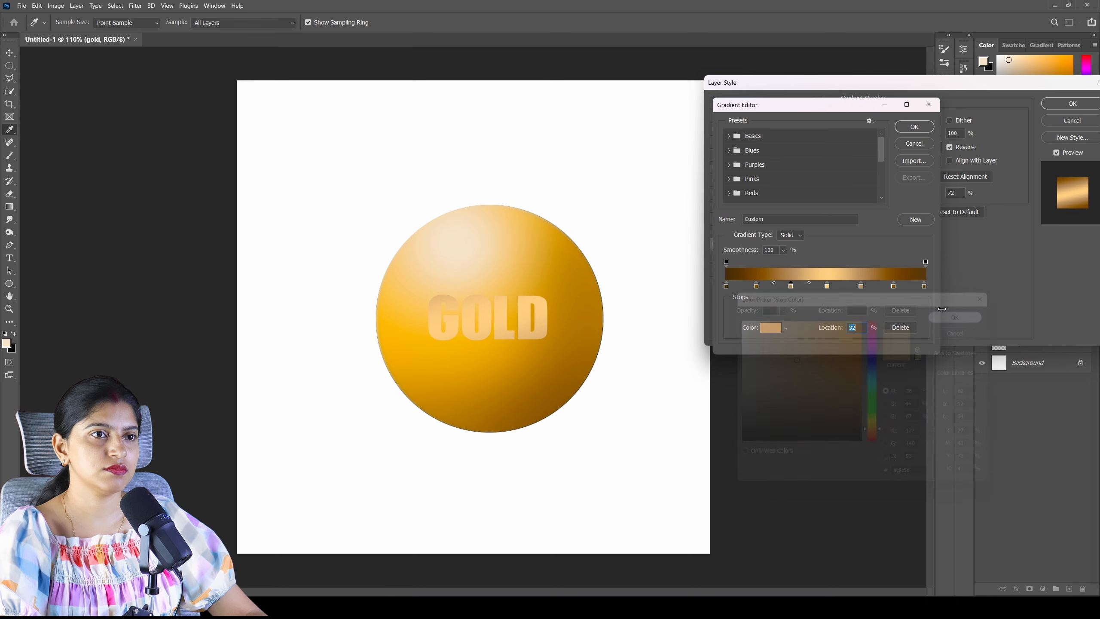
{"action": "double_click", "coordinate": [828, 286]}
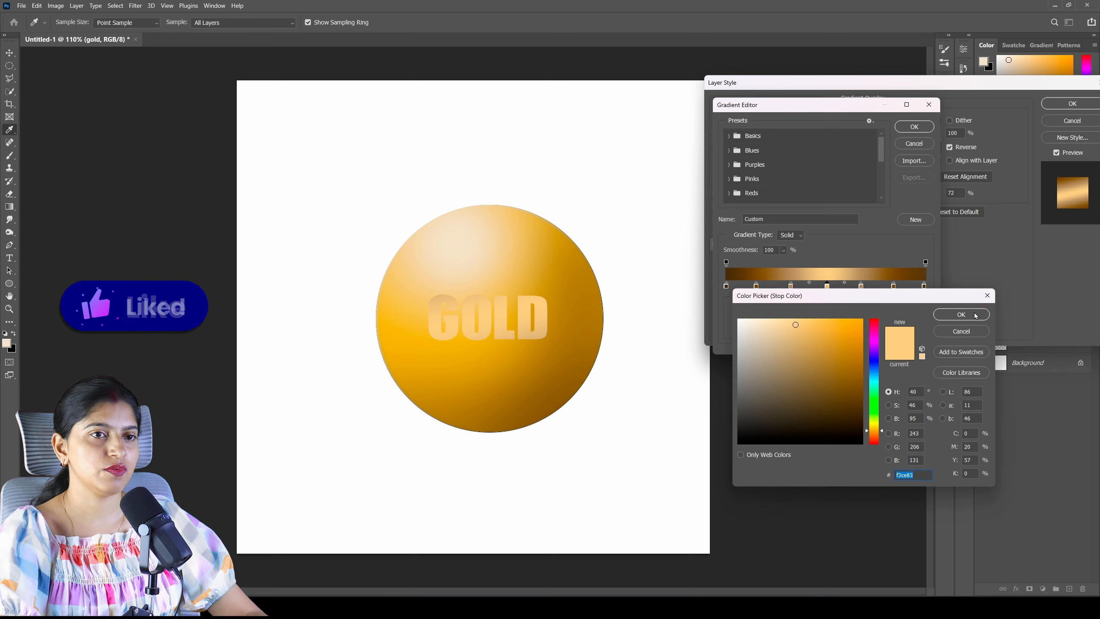
{"action": "left_click", "coordinate": [956, 314]}
{"action": "left_click", "coordinate": [860, 286]}
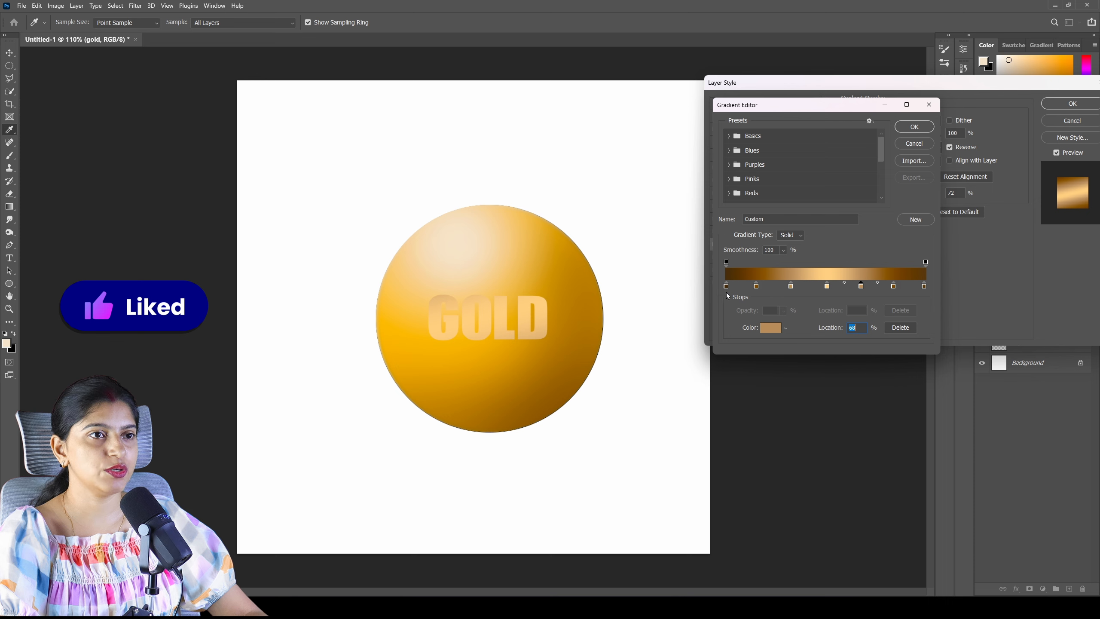
{"action": "left_click", "coordinate": [920, 127]}
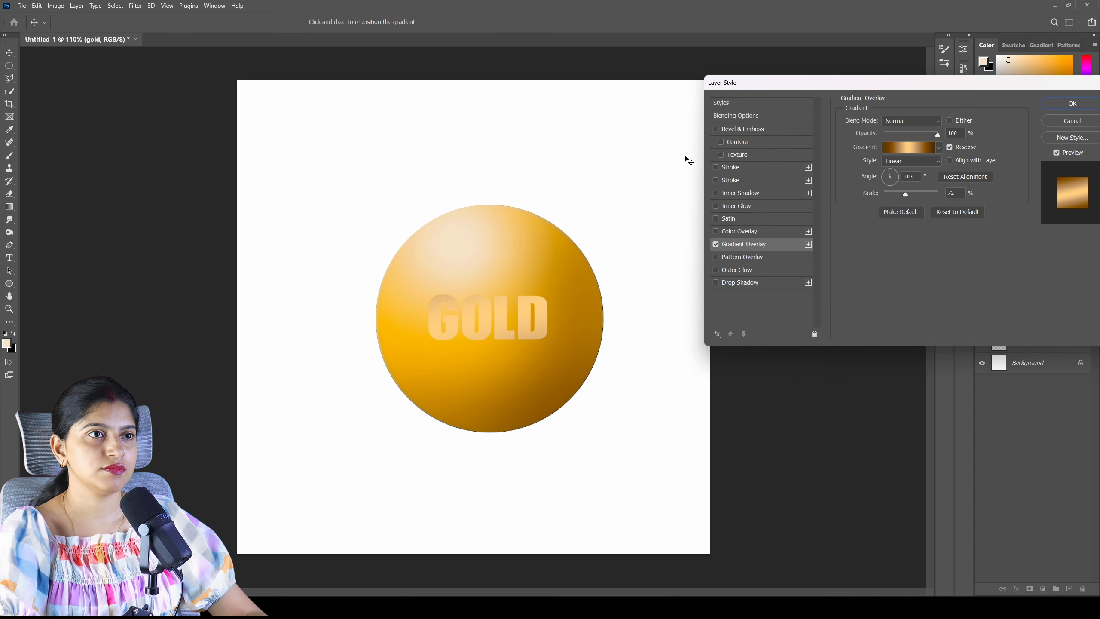
Step: Add a Bevel & Emboss to the text using Inner Bevel, Chisel Hard, 1000% depth and a linear gloss contour, and apply the layer style
{"action": "left_click", "coordinate": [716, 130]}
{"action": "left_click", "coordinate": [743, 128]}
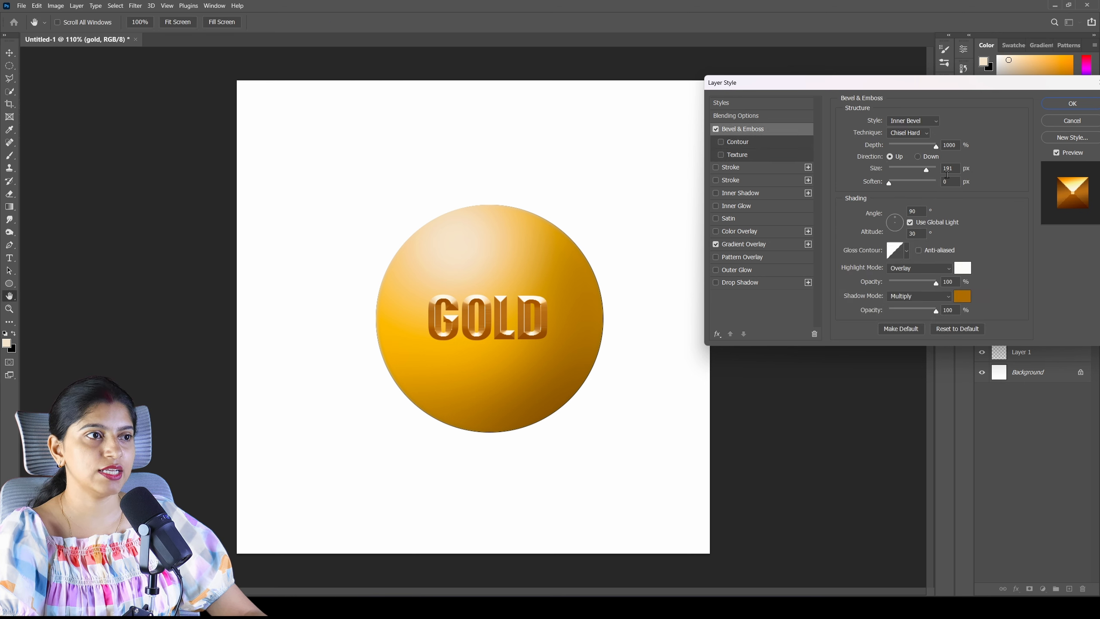
{"action": "key", "text": "ctrl+minus"}
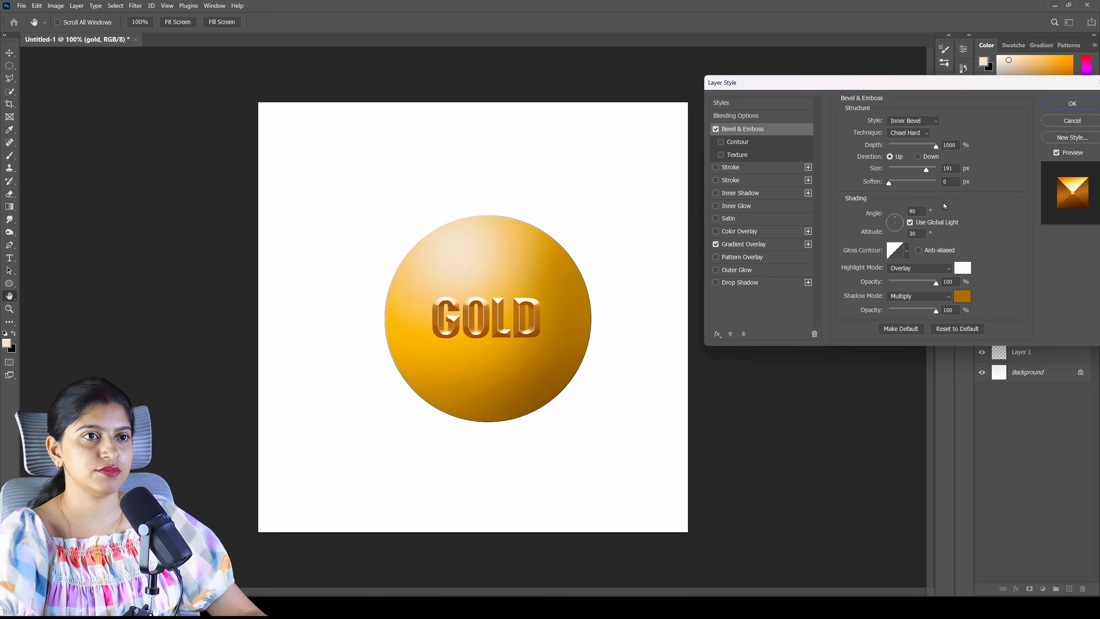
{"action": "key", "text": "ctrl+plus"}
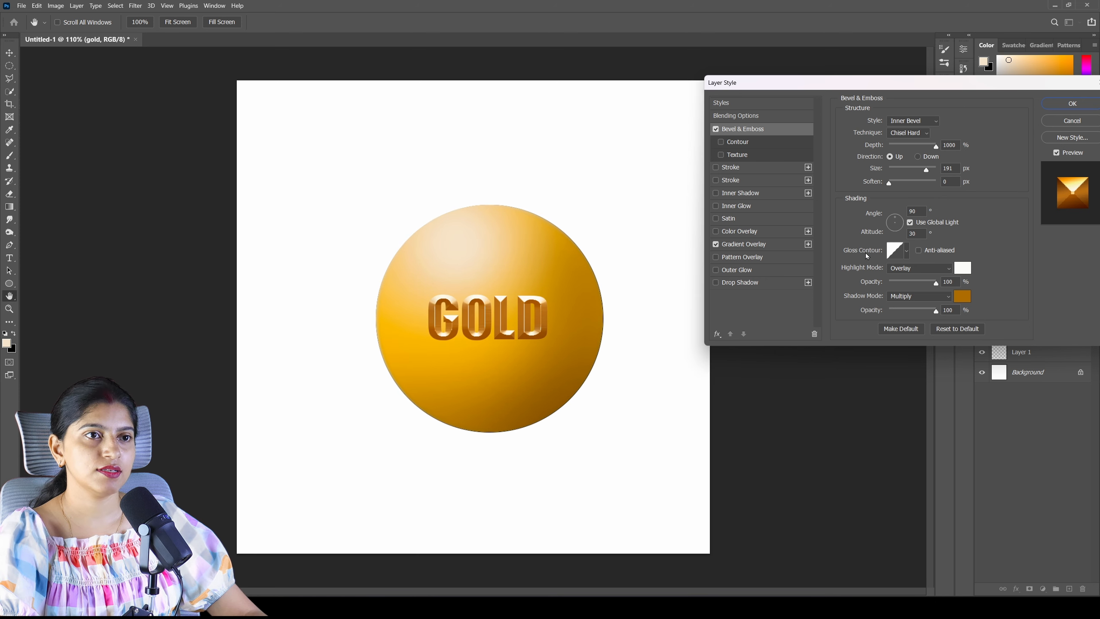
{"action": "left_click", "coordinate": [907, 250]}
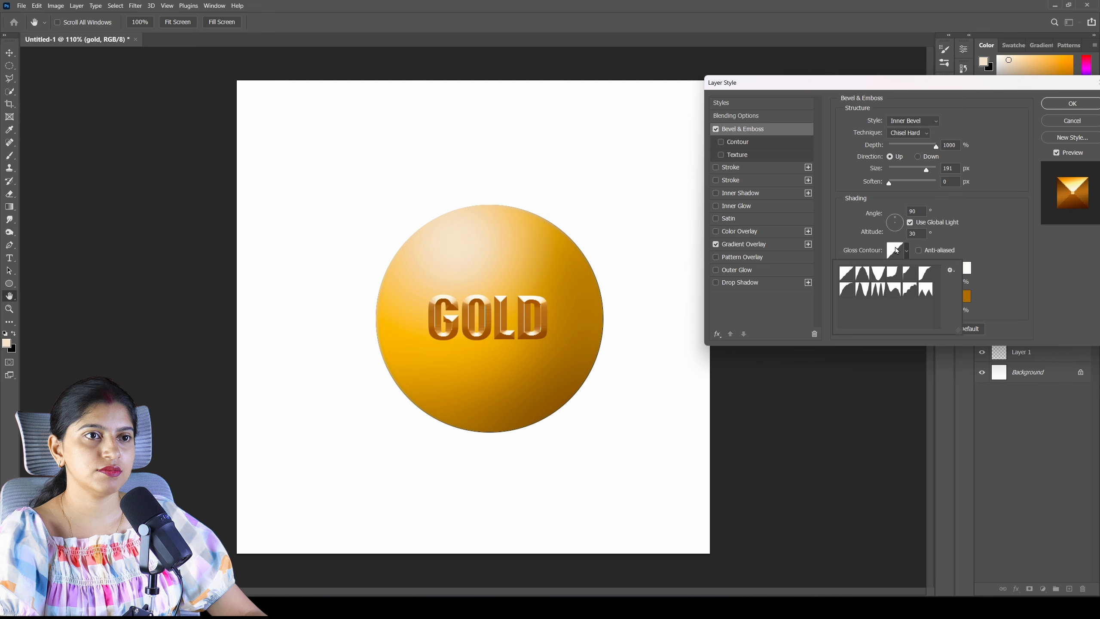
{"action": "double_click", "coordinate": [843, 275]}
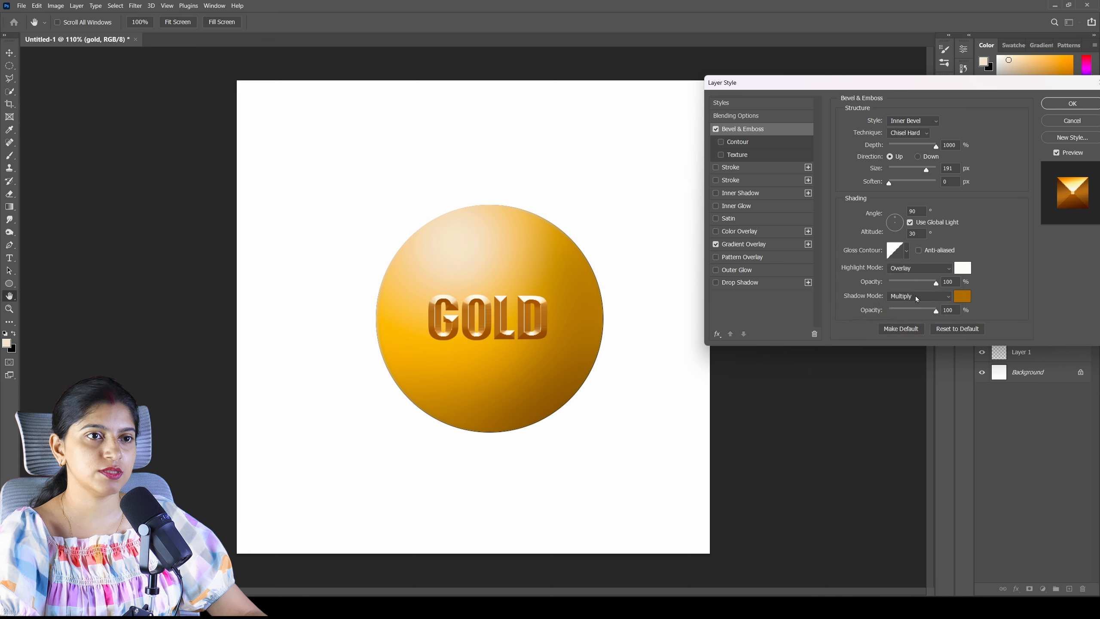
{"action": "left_click", "coordinate": [1064, 104]}
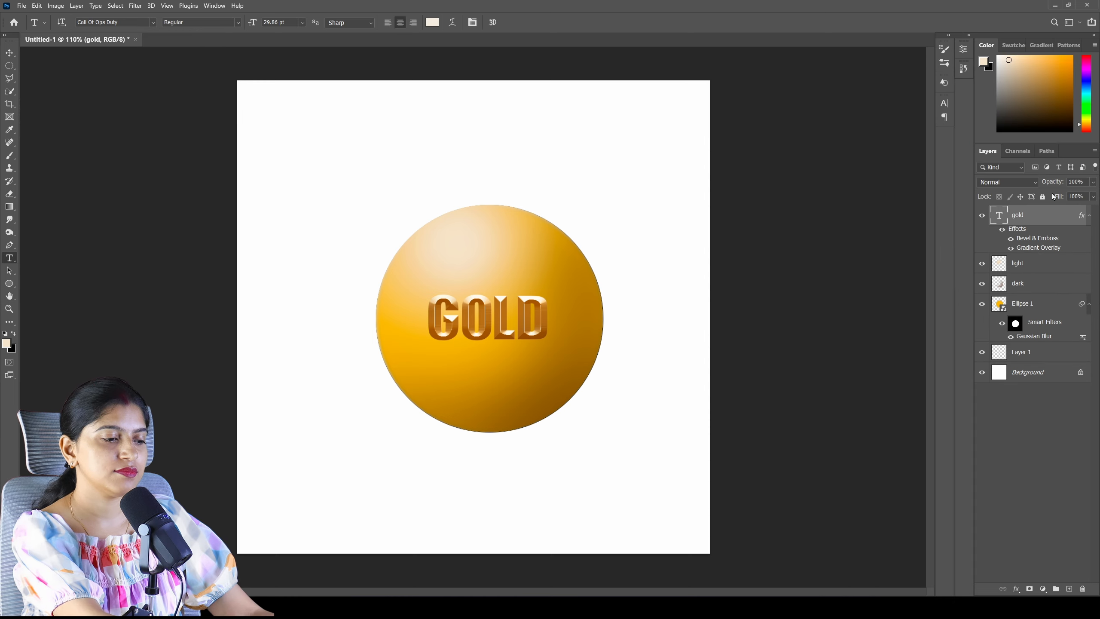
Step: Duplicate the gold text layer and convert the copy to a shape
{"action": "key", "text": "ctrl+j"}
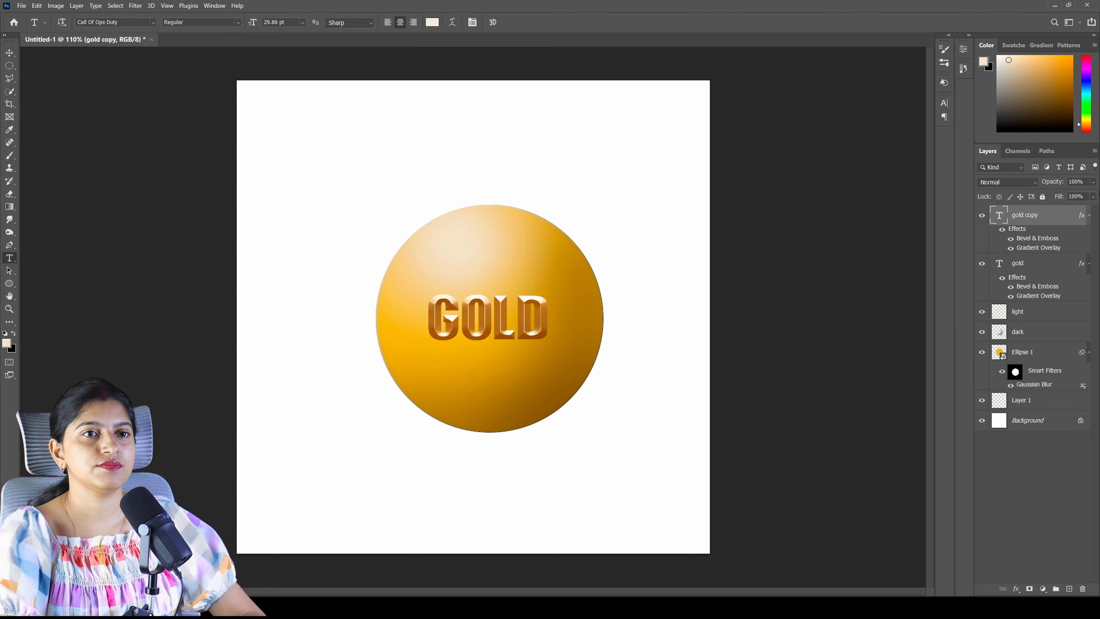
{"action": "right_click", "coordinate": [1062, 217]}
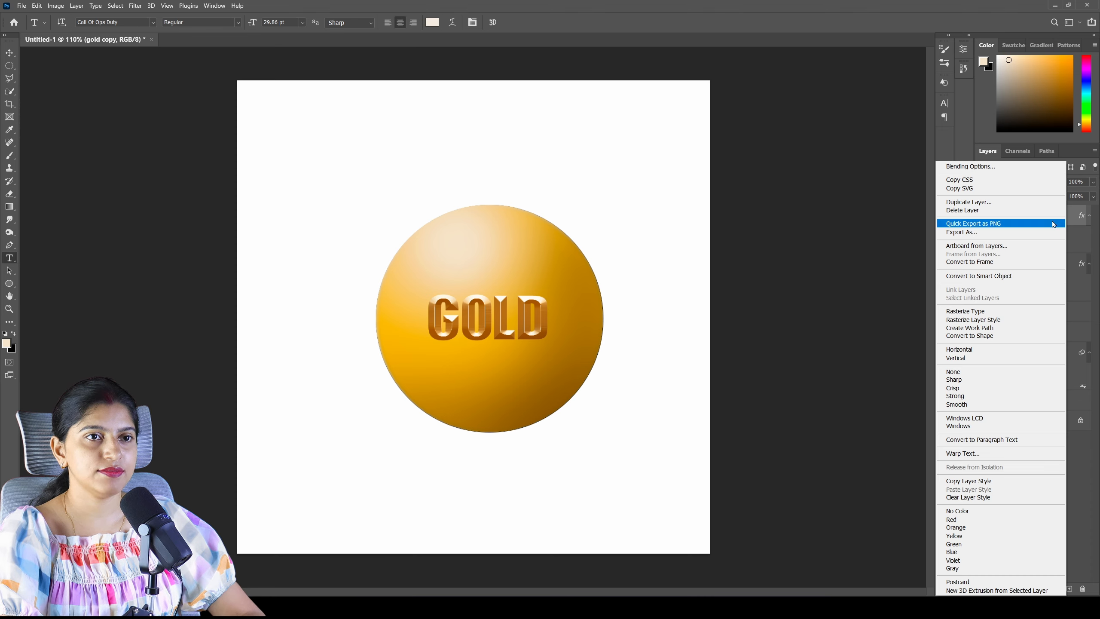
{"action": "left_click", "coordinate": [975, 336]}
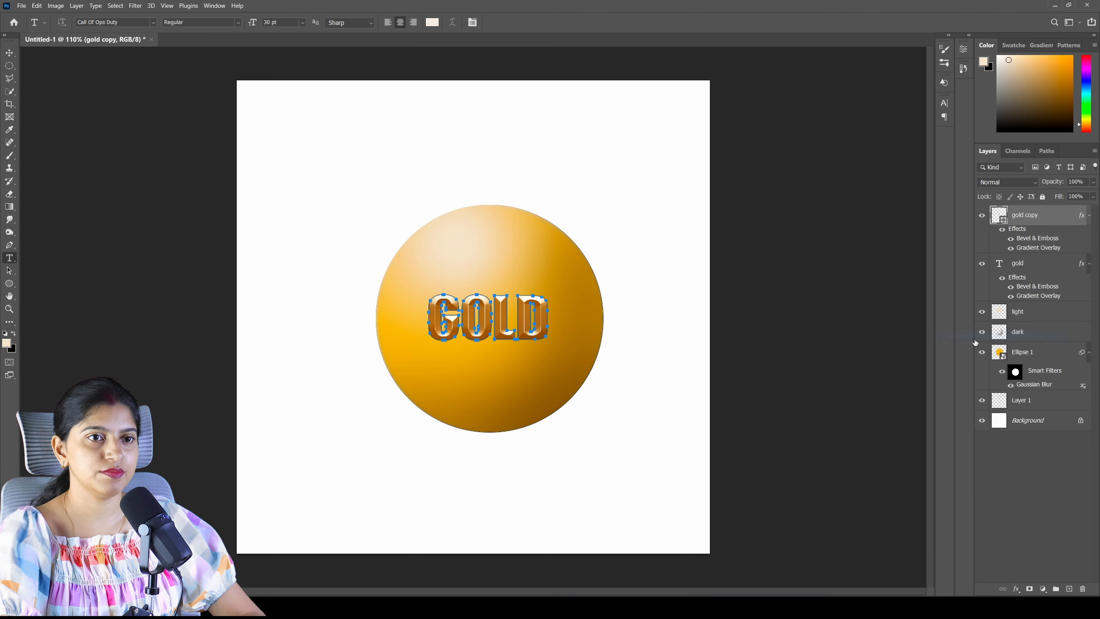
{"action": "left_click", "coordinate": [1020, 264]}
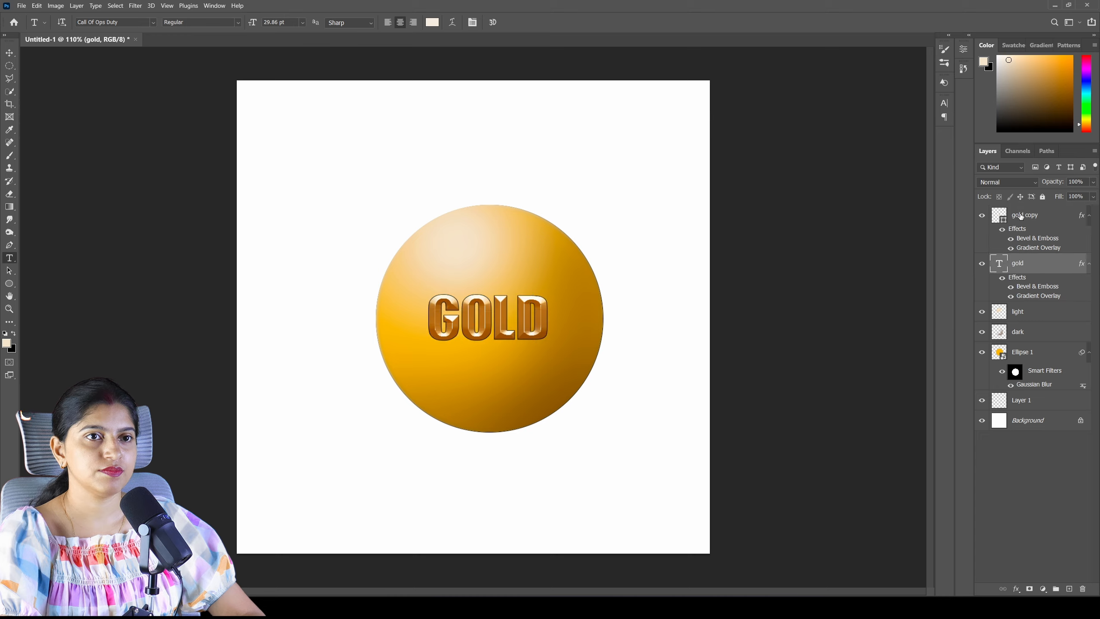
Step: Warp the gold copy shape so its sides, top and bottom edges bulge slightly outward to follow the ball's curvature, and apply the transform
{"action": "left_click", "coordinate": [1021, 216]}
{"action": "key", "text": "ctrl+t"}
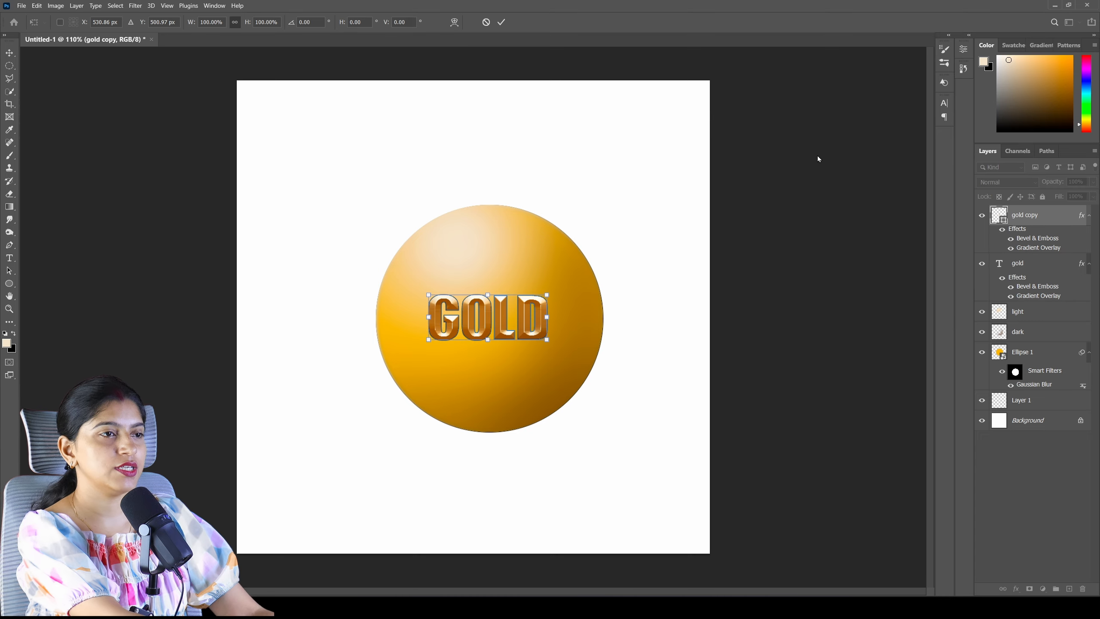
{"action": "left_click", "coordinate": [37, 5]}
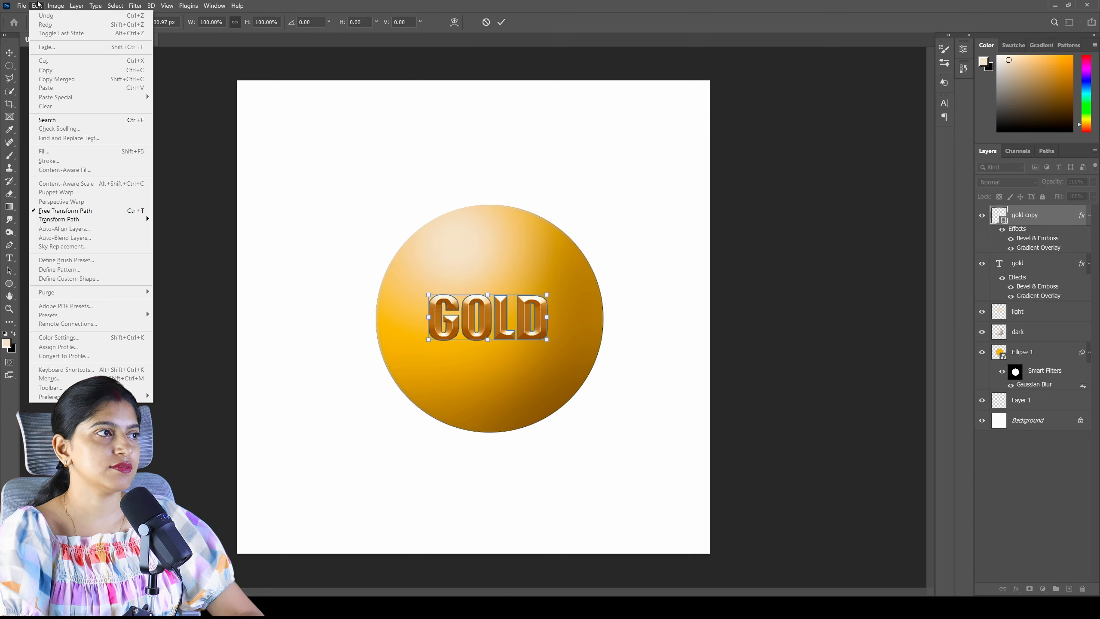
{"action": "mouse_move", "coordinate": [89, 219]}
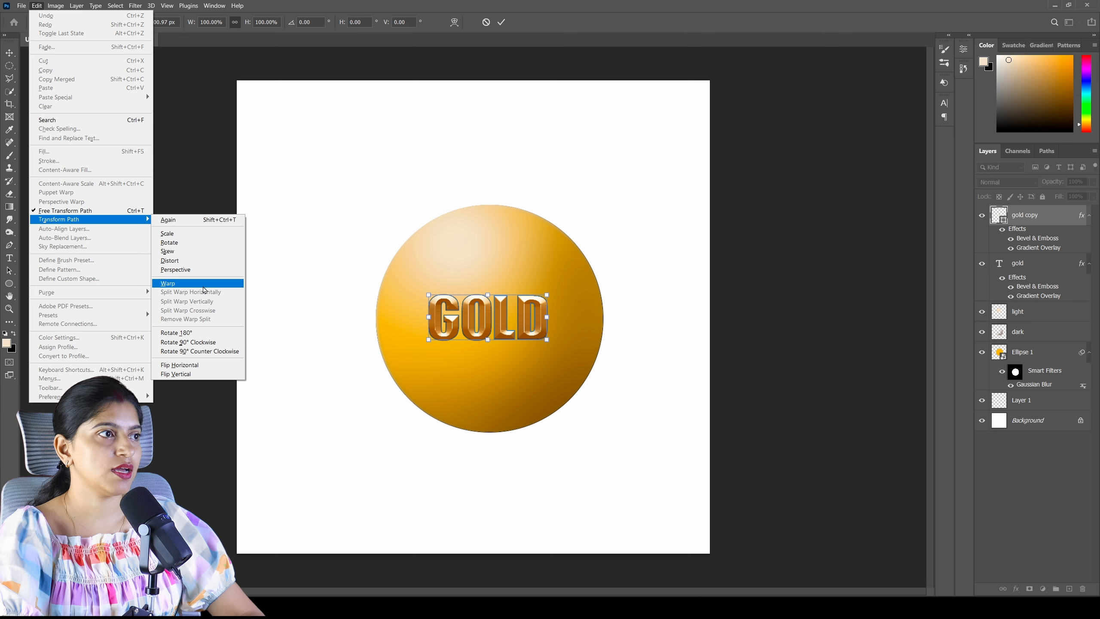
{"action": "left_click", "coordinate": [181, 283]}
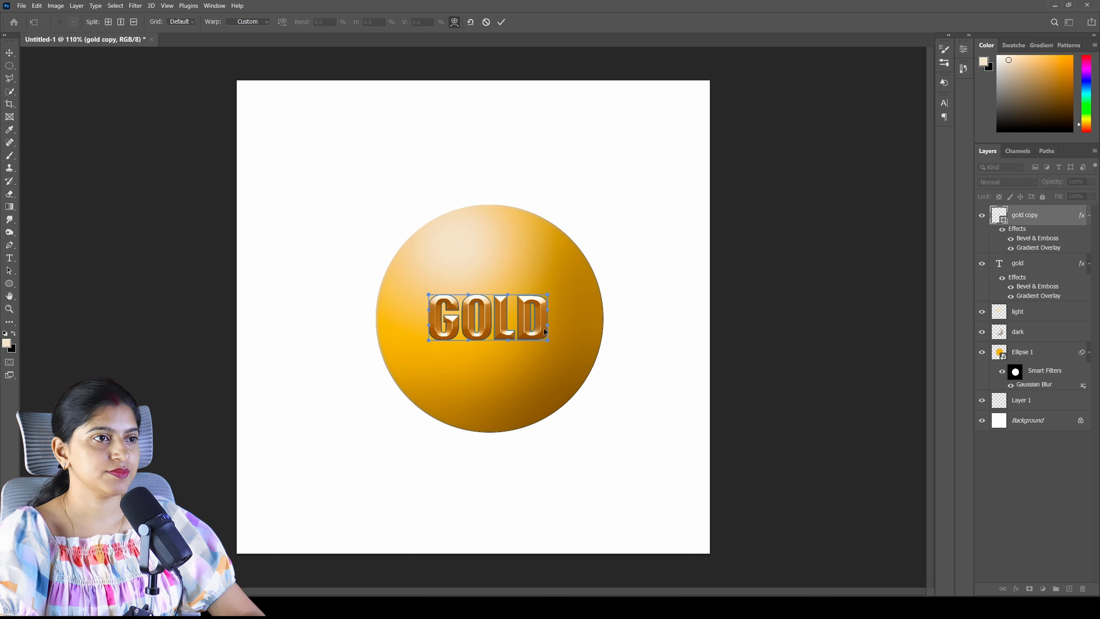
{"action": "scroll", "coordinate": [543, 328], "scroll_direction": "up", "scroll_amount": 5}
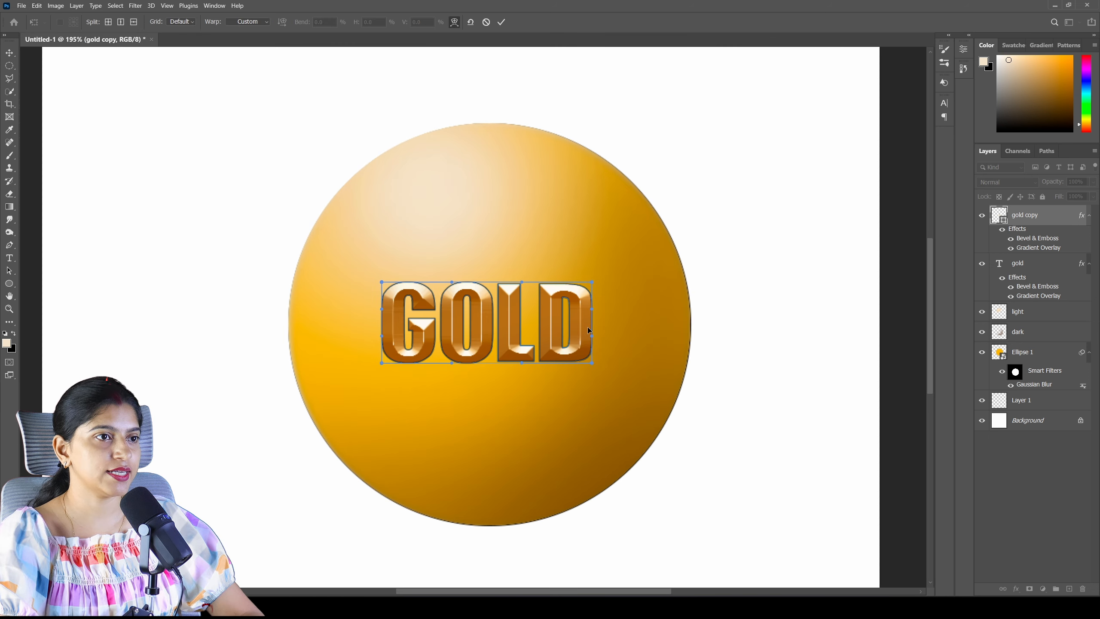
{"action": "mouse_move", "coordinate": [588, 326]}
{"action": "left_mouse_down"}
{"action": "mouse_move", "coordinate": [601, 325]}
{"action": "mouse_move", "coordinate": [587, 346]}
{"action": "left_mouse_up"}
{"action": "left_click_drag", "start_coordinate": [383, 330], "coordinate": [376, 331]}
{"action": "left_click_drag", "start_coordinate": [595, 328], "coordinate": [599, 328]}
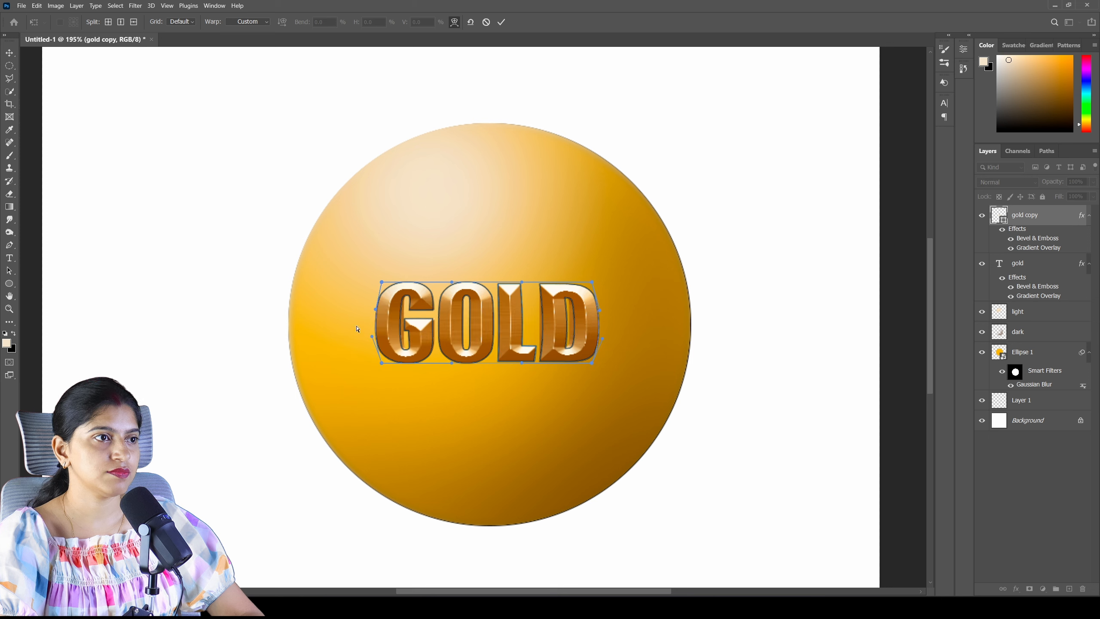
{"action": "left_click_drag", "start_coordinate": [377, 321], "coordinate": [373, 322]}
{"action": "left_click_drag", "start_coordinate": [487, 287], "coordinate": [486, 283]}
{"action": "left_click_drag", "start_coordinate": [487, 359], "coordinate": [489, 368]}
{"action": "key", "text": "Return"}
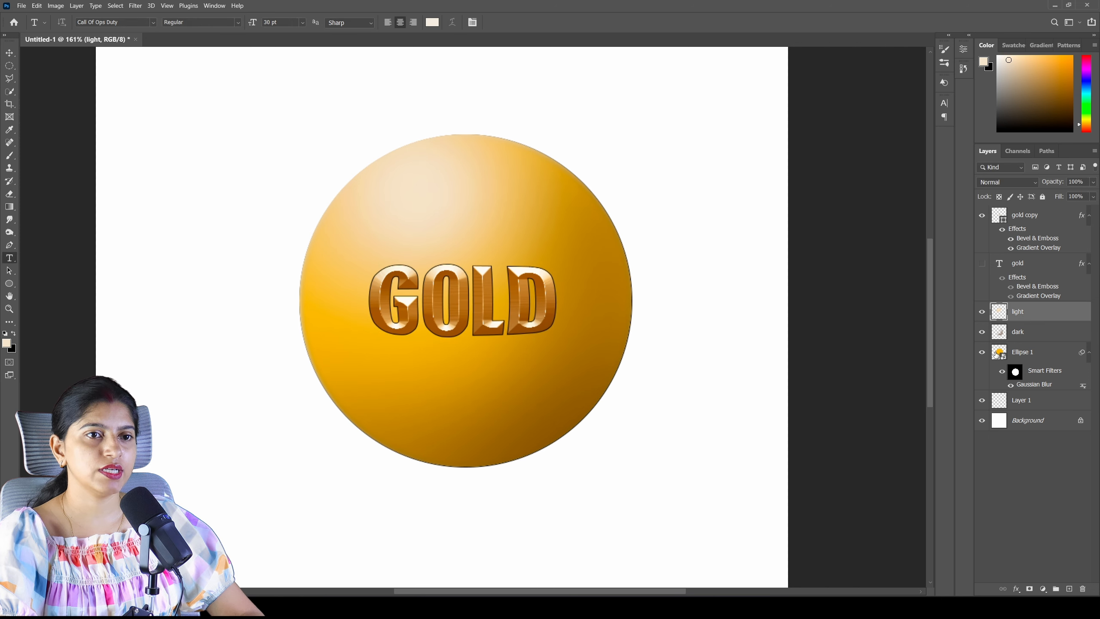
Step: Create a new layer directly above Layer 1, beneath the Ellipse 1 ball layer, and name it shadow
{"action": "left_click", "coordinate": [996, 354]}
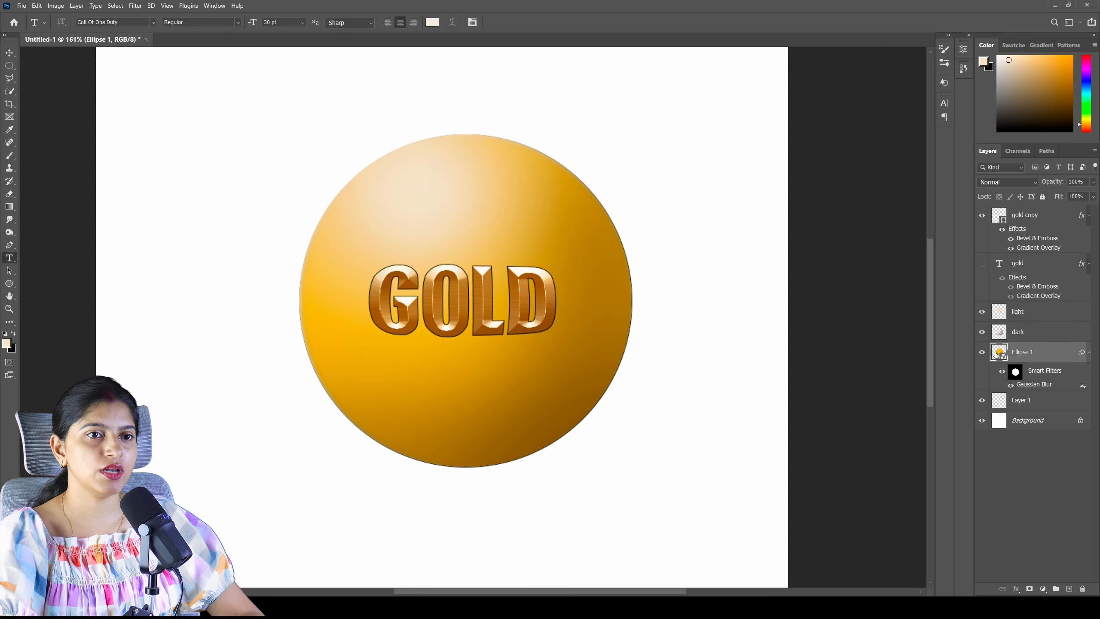
{"action": "left_click", "coordinate": [1001, 400]}
{"action": "left_click", "coordinate": [1069, 588]}
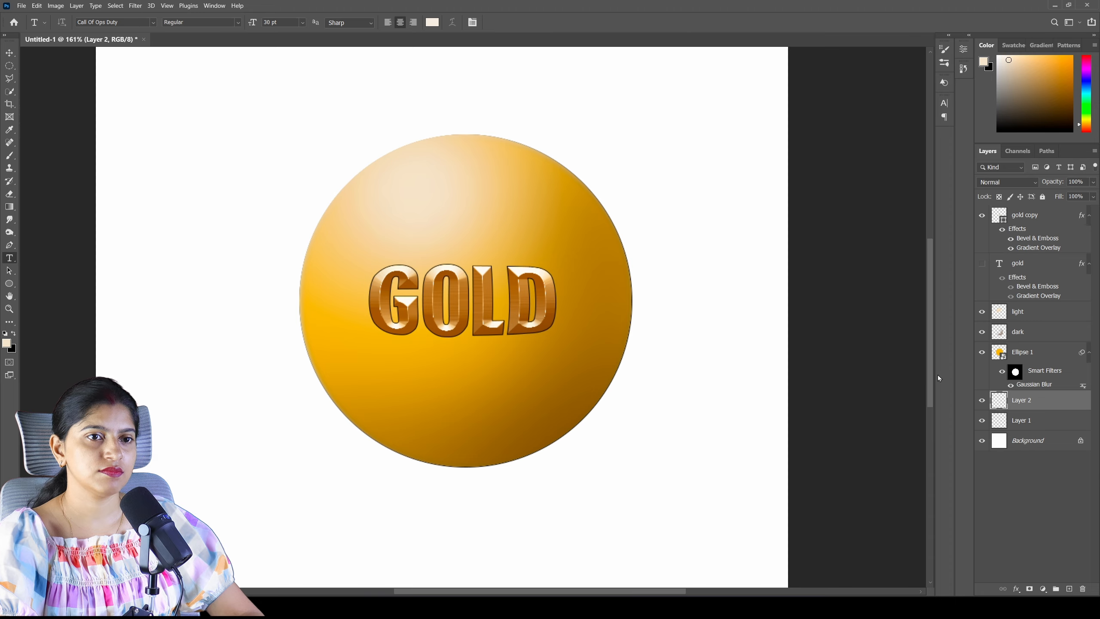
{"action": "double_click", "coordinate": [1029, 400]}
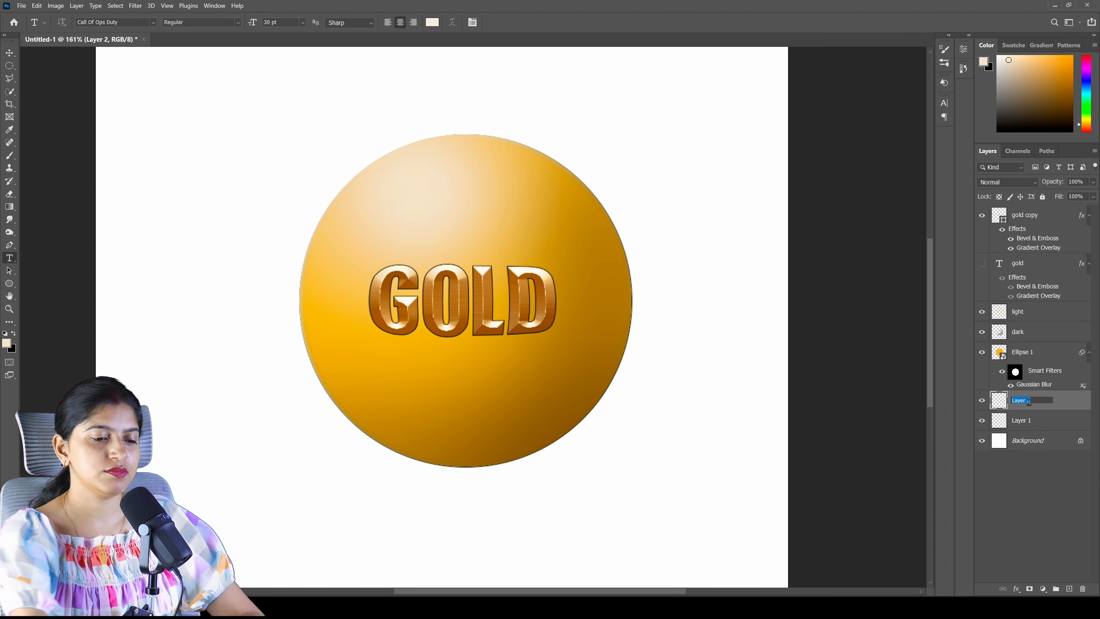
{"action": "key", "text": "BackSpace"}
{"action": "type", "text": "shadow"}
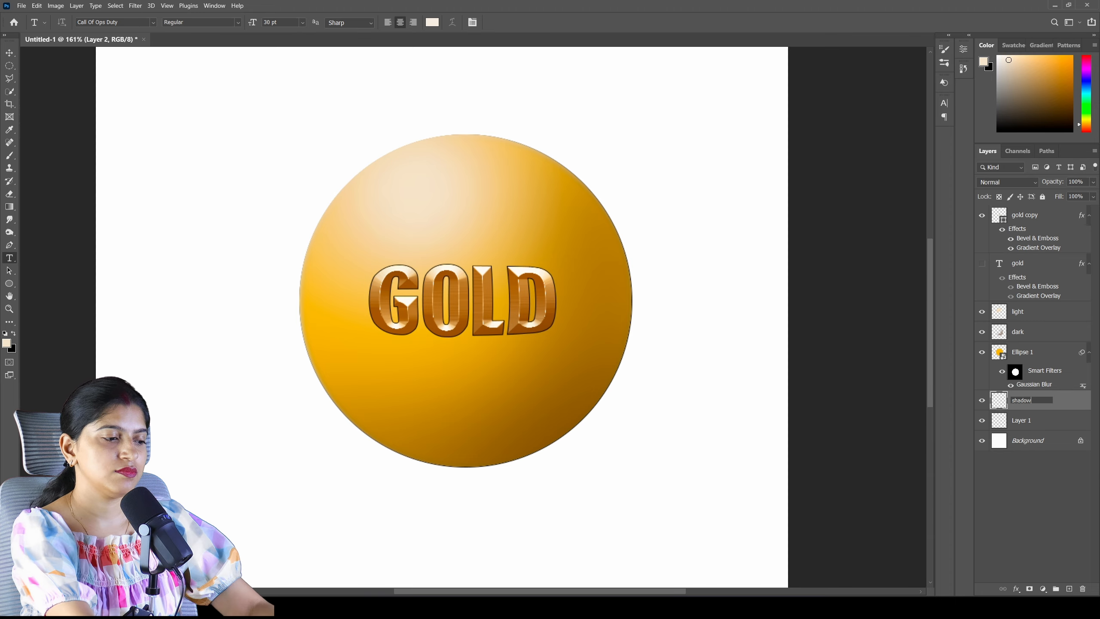
Step: Draw a flat, black-filled ellipse about 336 × 19 px under the ball on the shadow layer, and shift it slightly to the right
{"action": "left_click", "coordinate": [8, 285]}
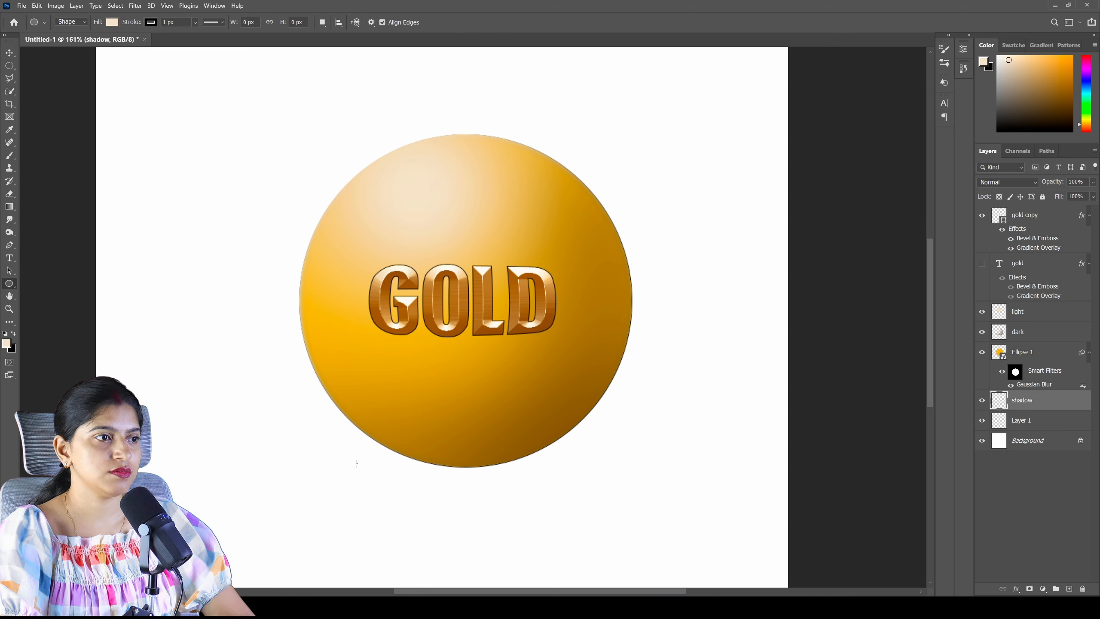
{"action": "left_click_drag", "start_coordinate": [356, 462], "coordinate": [588, 476]}
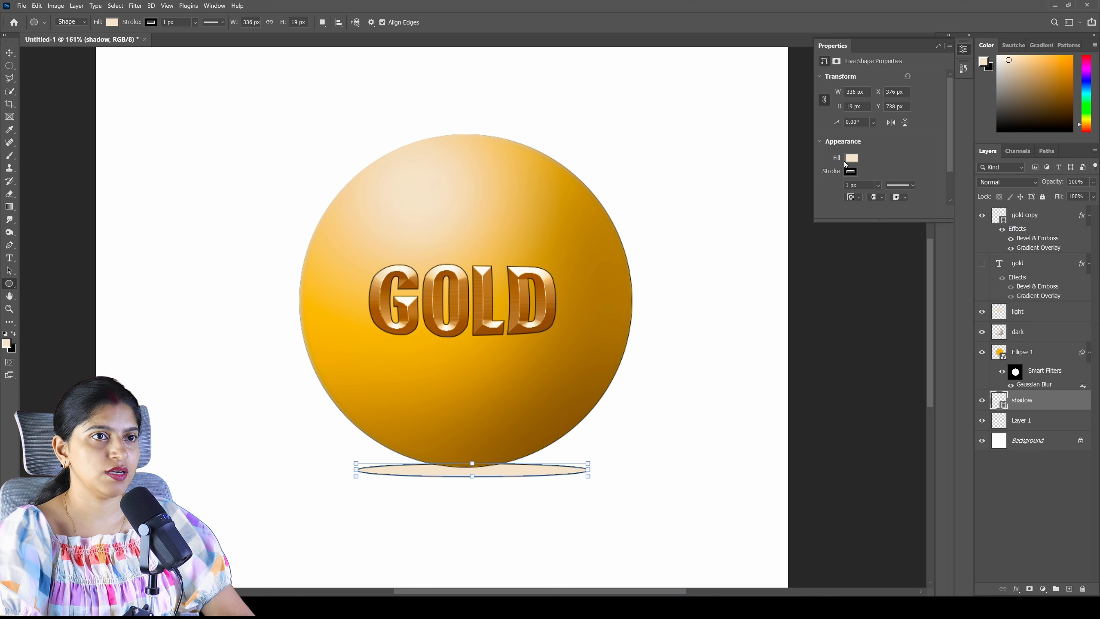
{"action": "left_click", "coordinate": [852, 158]}
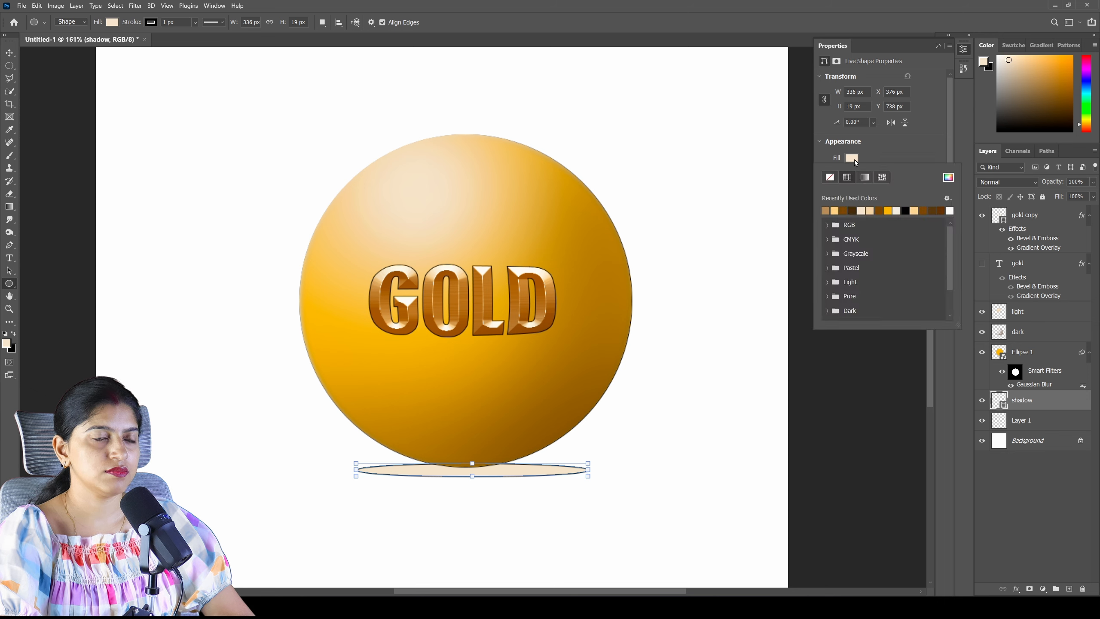
{"action": "key", "text": "v"}
{"action": "left_click_drag", "start_coordinate": [533, 474], "coordinate": [546, 475]}
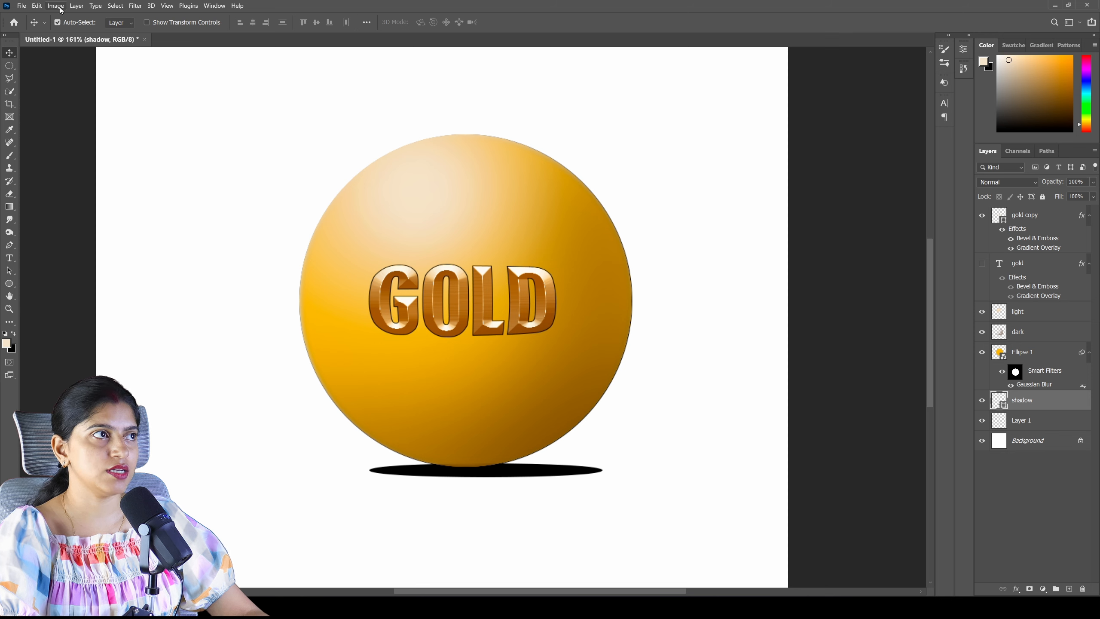
Step: Rasterize the shadow ellipse layer
{"action": "left_click", "coordinate": [76, 6]}
{"action": "mouse_move", "coordinate": [147, 202]}
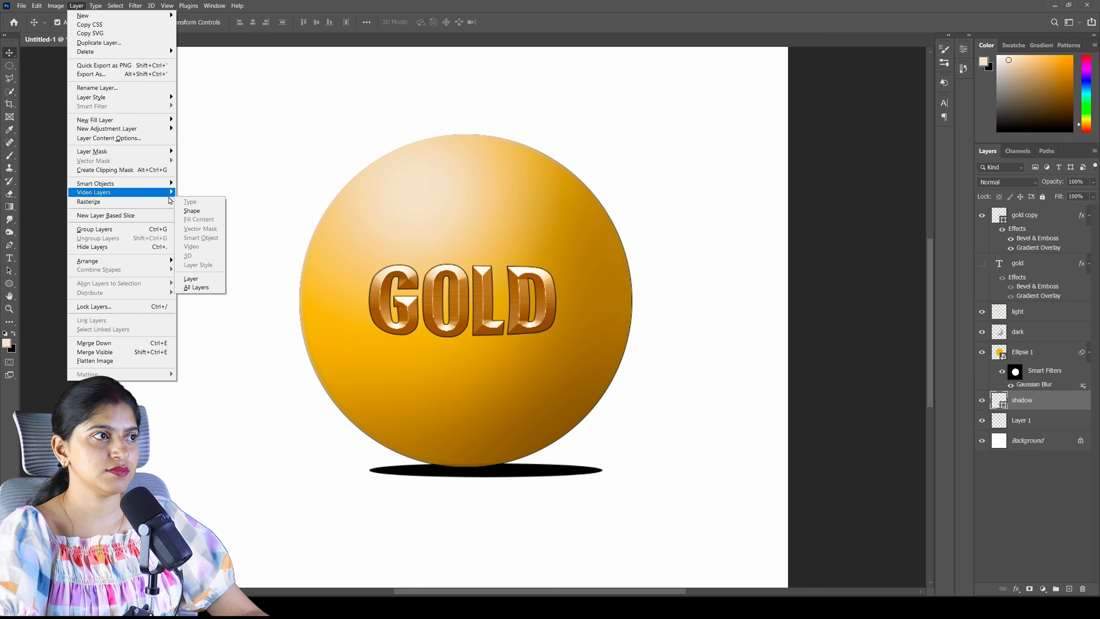
{"action": "left_click", "coordinate": [207, 279]}
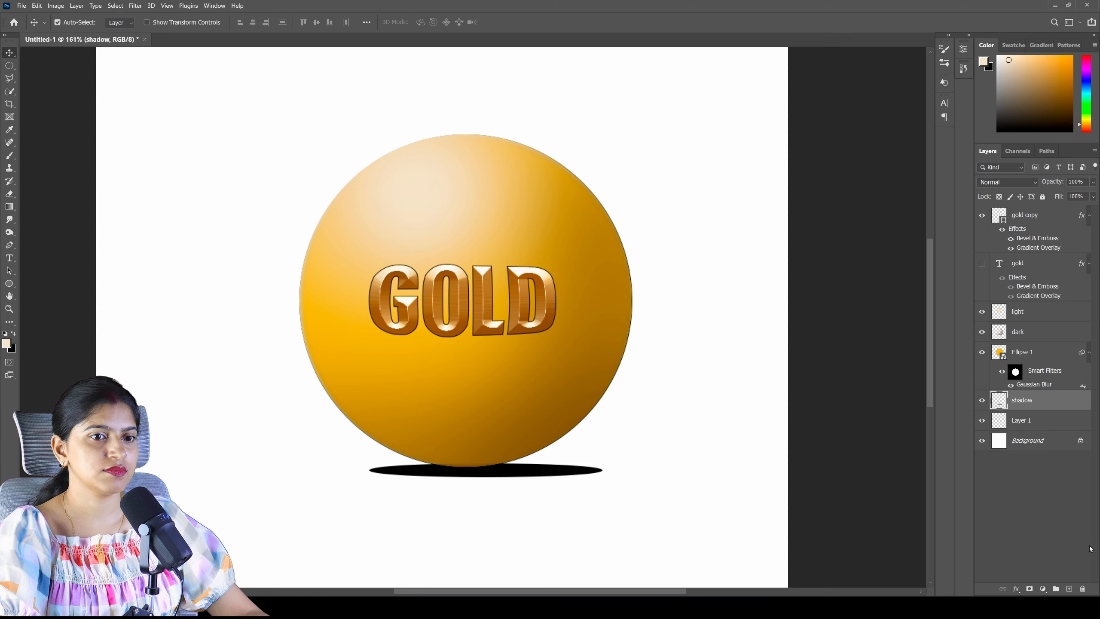
Step: Add a layer mask to the shadow and fade both ends of the ellipse with a soft black brush at 31% flow
{"action": "left_click", "coordinate": [1029, 588]}
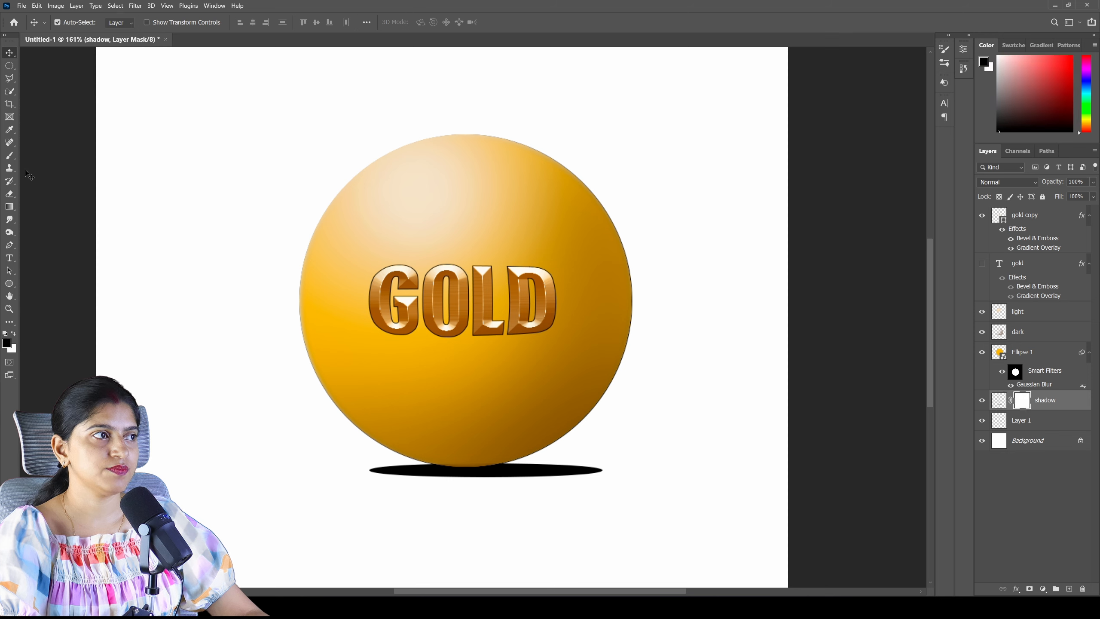
{"action": "left_click", "coordinate": [9, 155]}
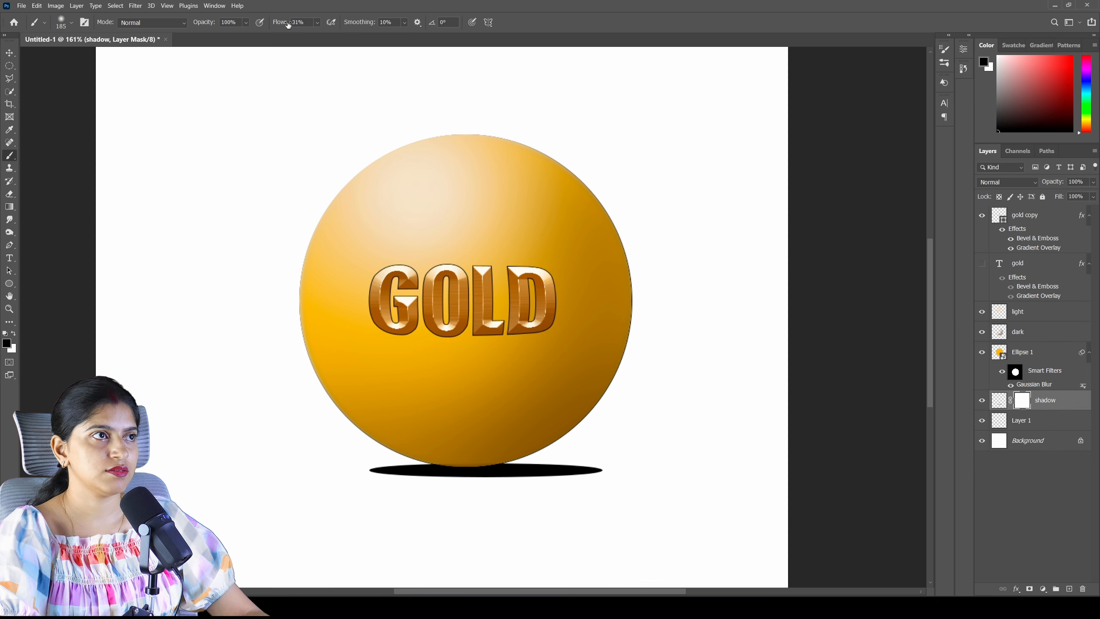
{"action": "left_click", "coordinate": [606, 462]}
{"action": "left_click_drag", "start_coordinate": [358, 474], "coordinate": [375, 475]}
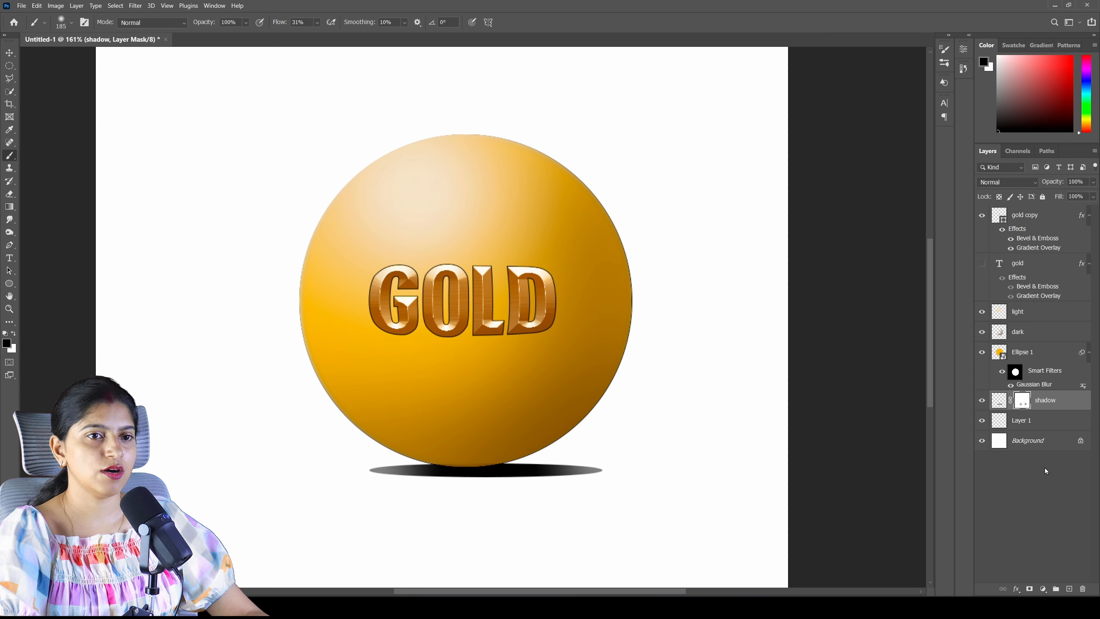
Step: Convert the masked shadow layer to a smart object for smart filters
{"action": "left_click", "coordinate": [999, 400]}
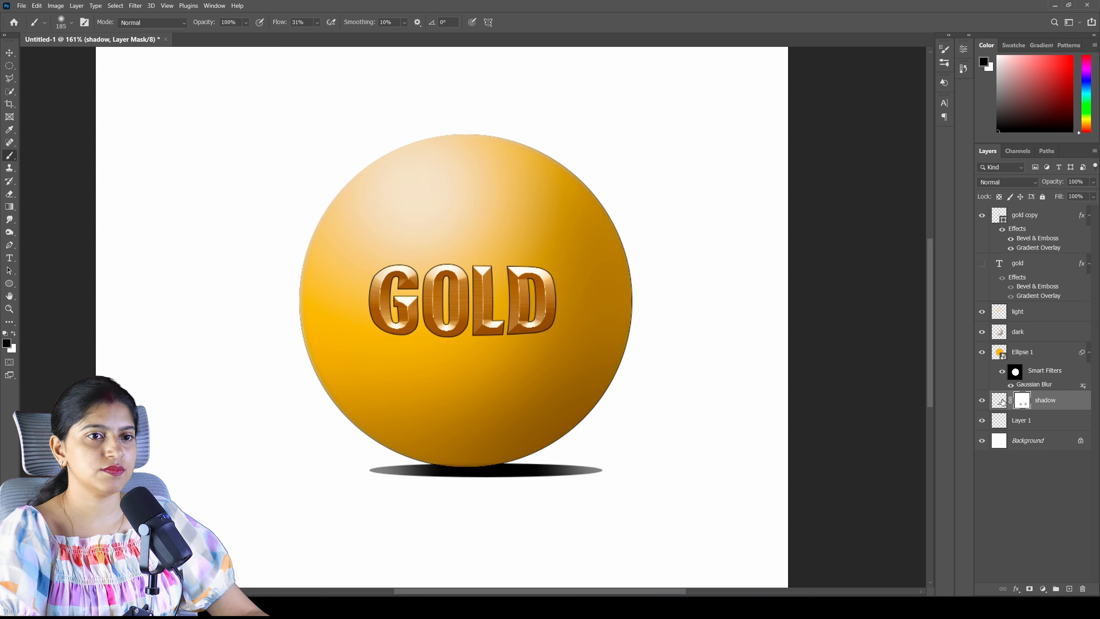
{"action": "left_click", "coordinate": [134, 10]}
{"action": "left_click", "coordinate": [165, 32]}
{"action": "left_click", "coordinate": [552, 229]}
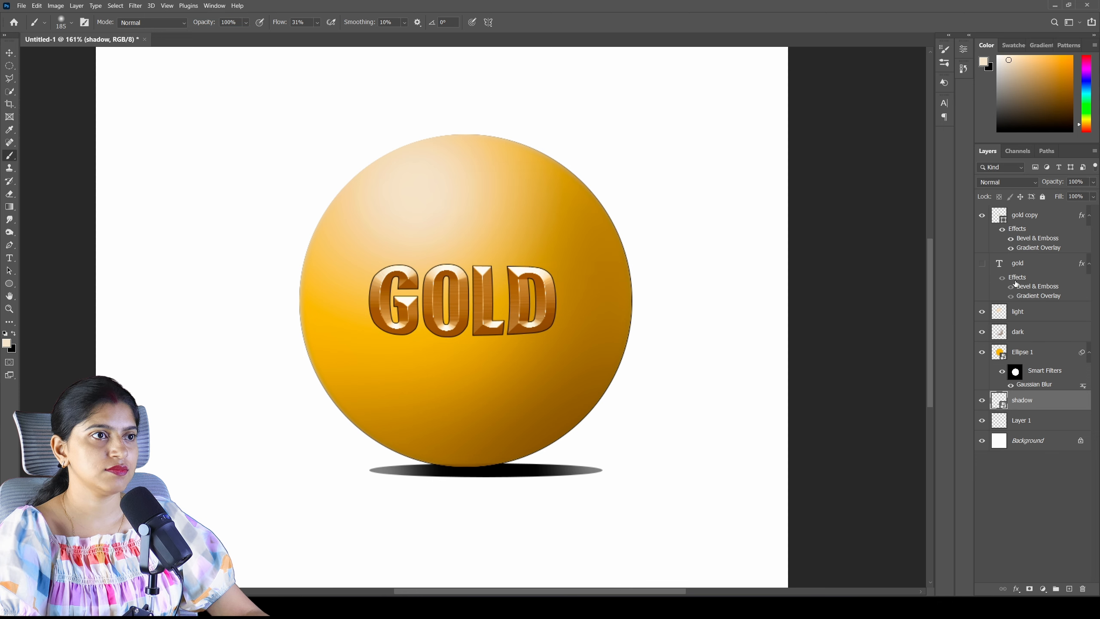
Step: Apply a Gaussian Blur with a 6.0 pixel radius to the shadow layer
{"action": "left_click", "coordinate": [135, 6]}
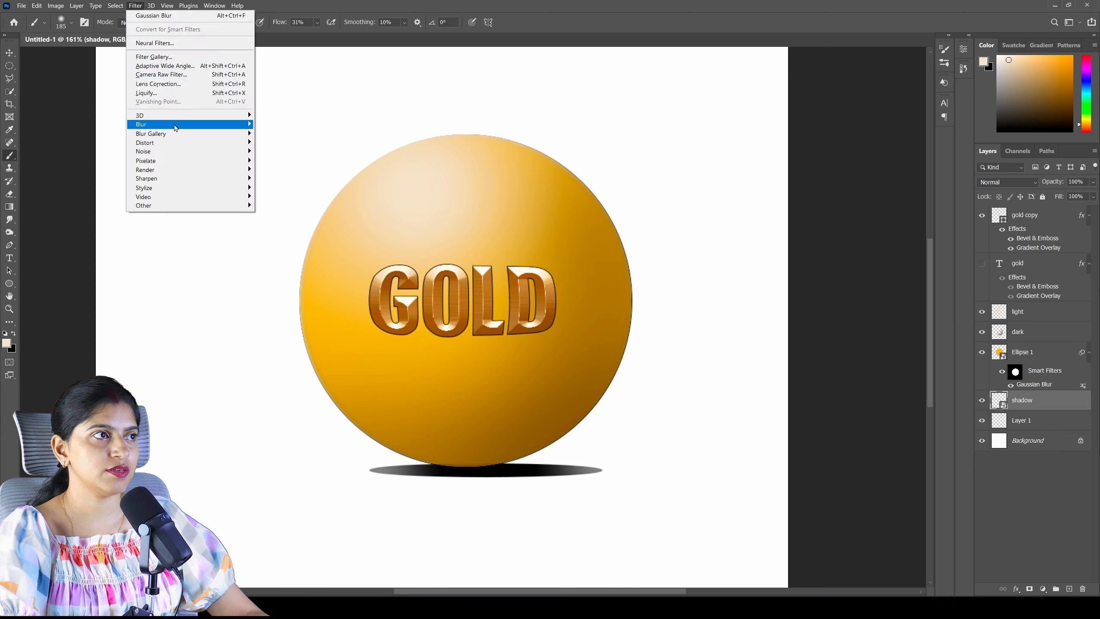
{"action": "mouse_move", "coordinate": [190, 124]}
{"action": "left_click", "coordinate": [281, 161]}
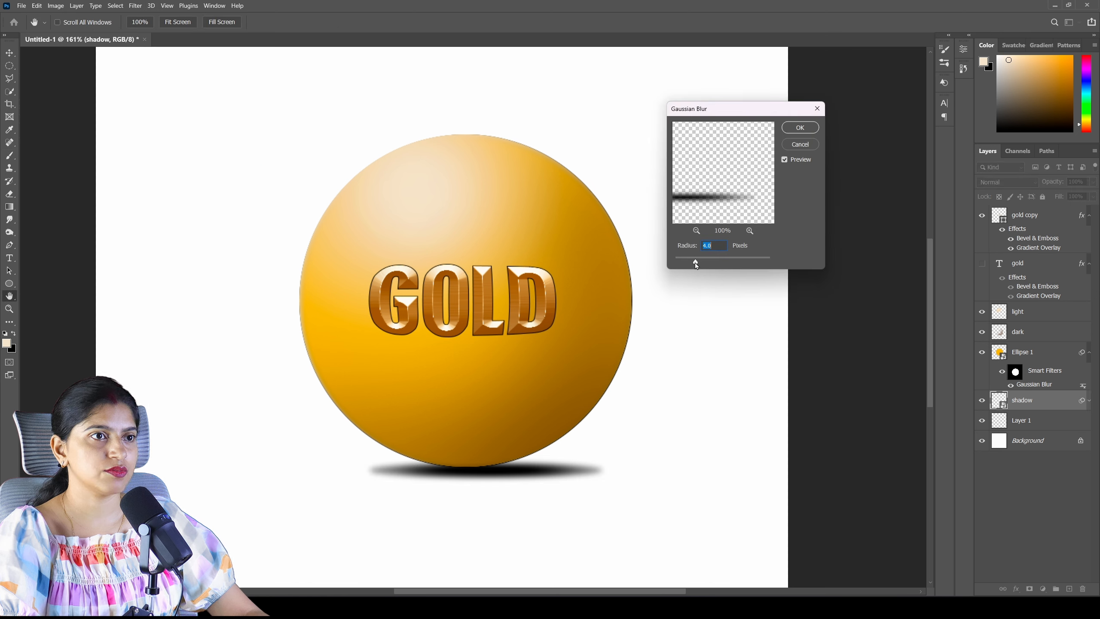
{"action": "mouse_move", "coordinate": [696, 264]}
{"action": "left_mouse_down"}
{"action": "mouse_move", "coordinate": [708, 270]}
{"action": "mouse_move", "coordinate": [702, 261]}
{"action": "left_mouse_up"}
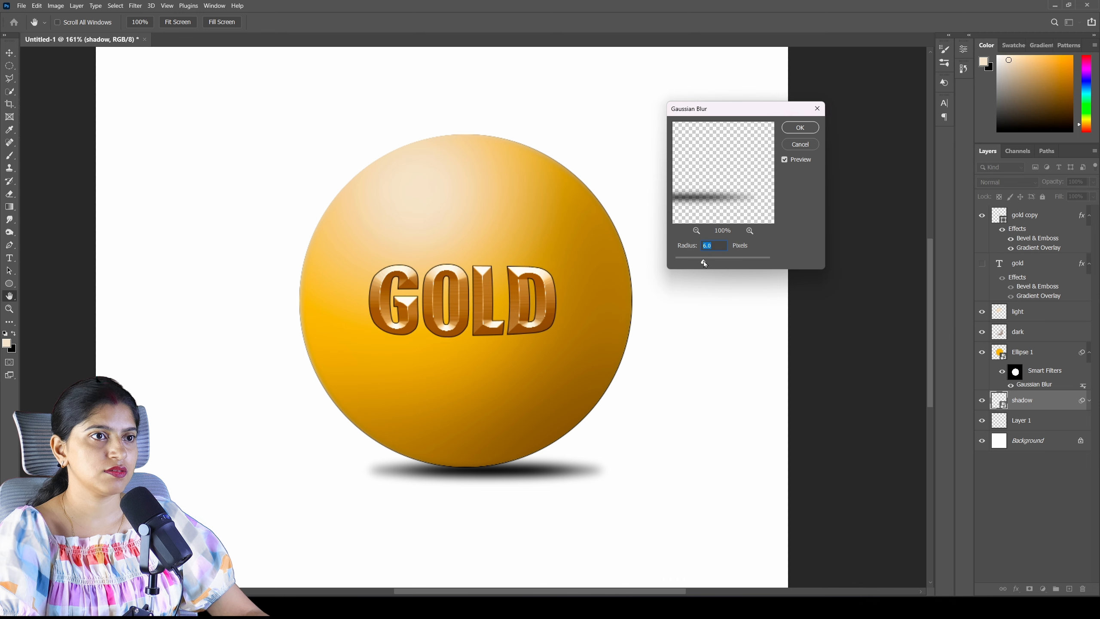
{"action": "left_click", "coordinate": [801, 127]}
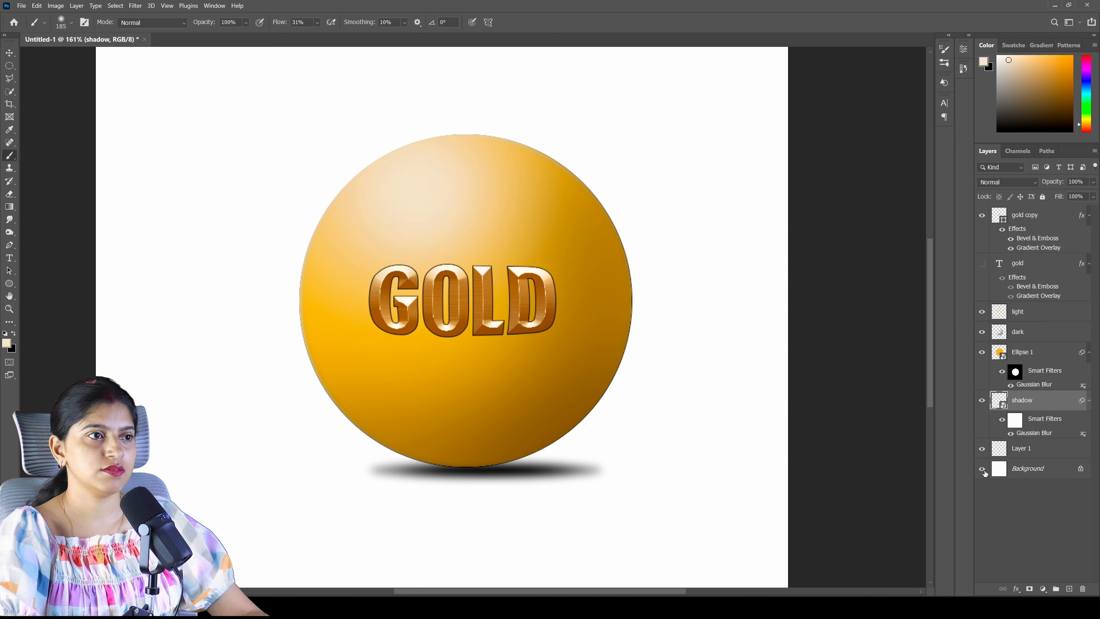